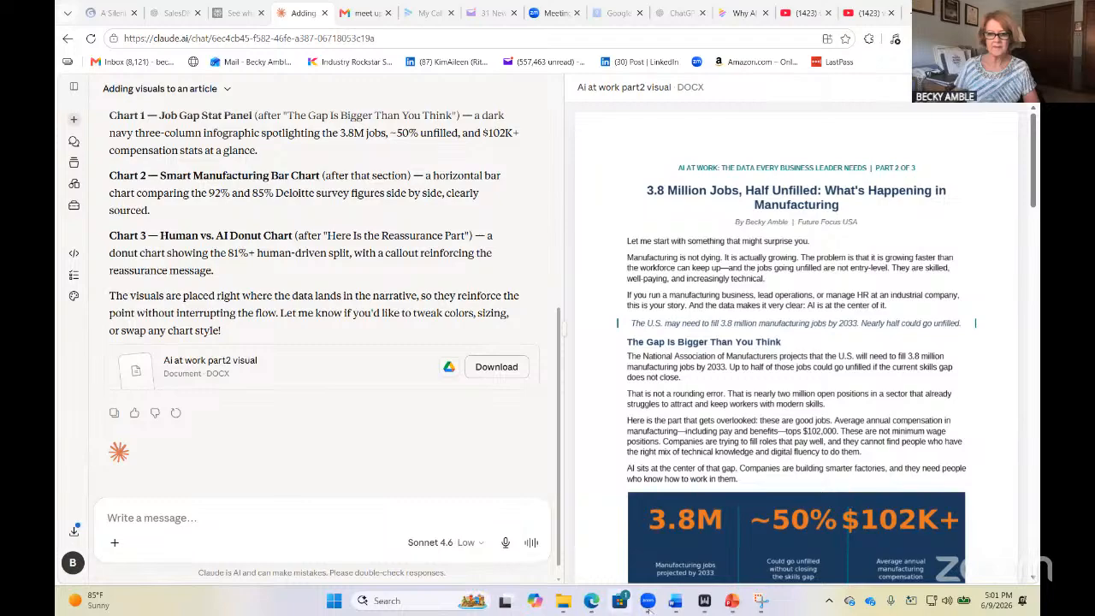
# - Switch to the AI_at_Work_Part2 document in Word and read through the article from its title to the sources
pyautogui.moveTo(661, 596)
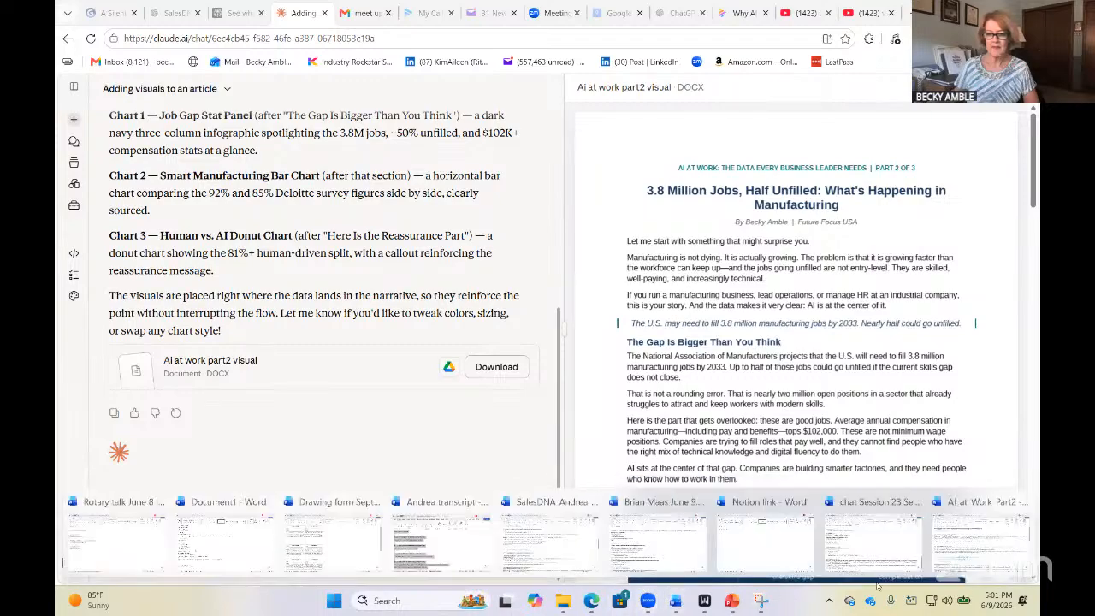
pyautogui.hotkey('alt', 'Tab')
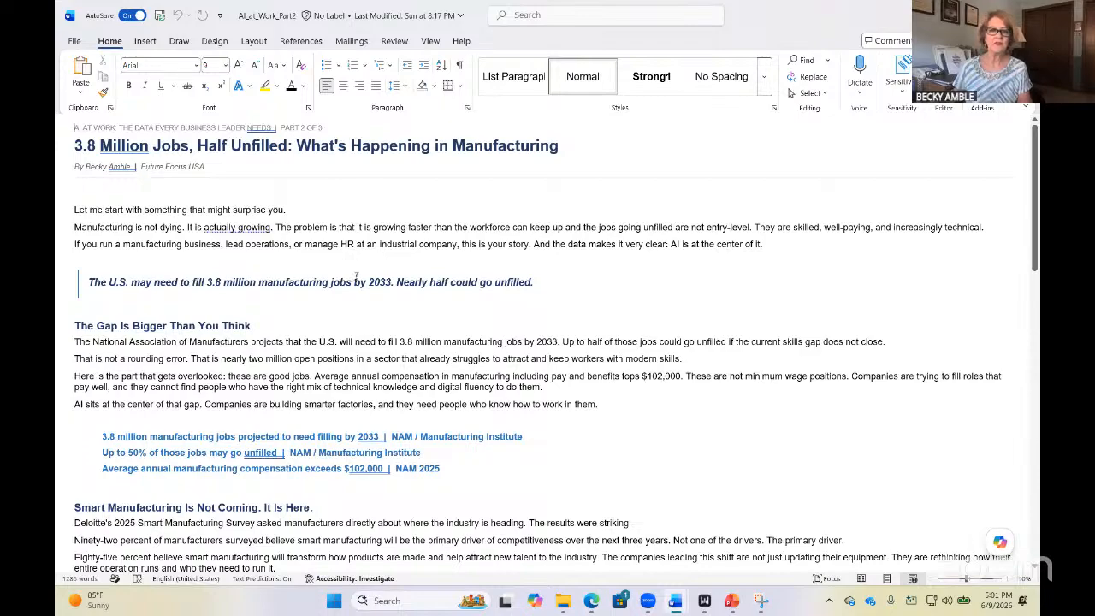
pyautogui.scroll(-1, 368, 262)
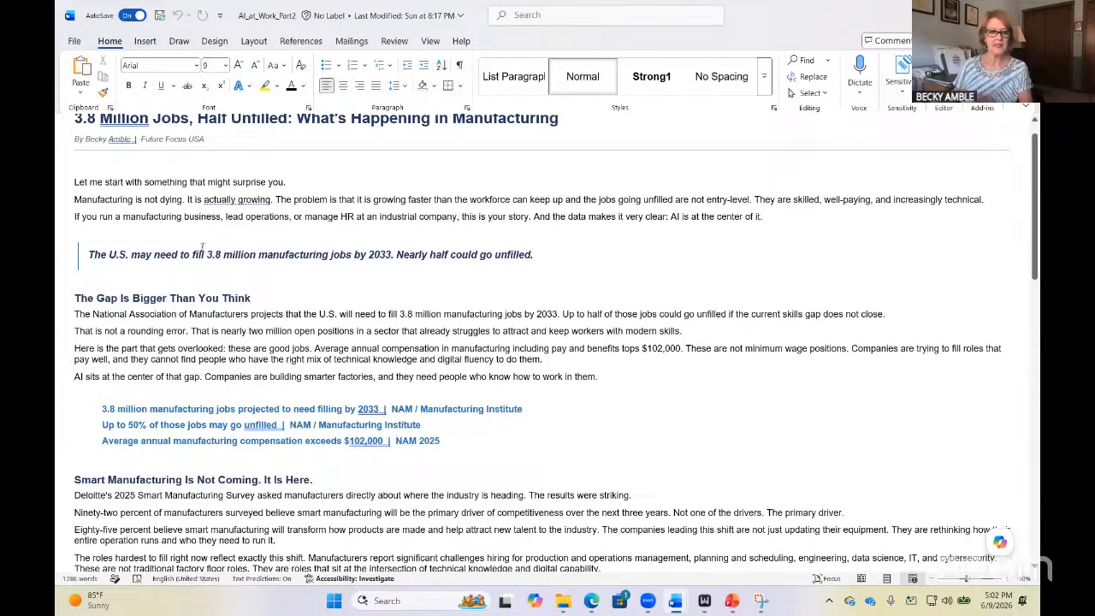
pyautogui.scroll(-2, 209, 248)
pyautogui.scroll(-3, 123, 273)
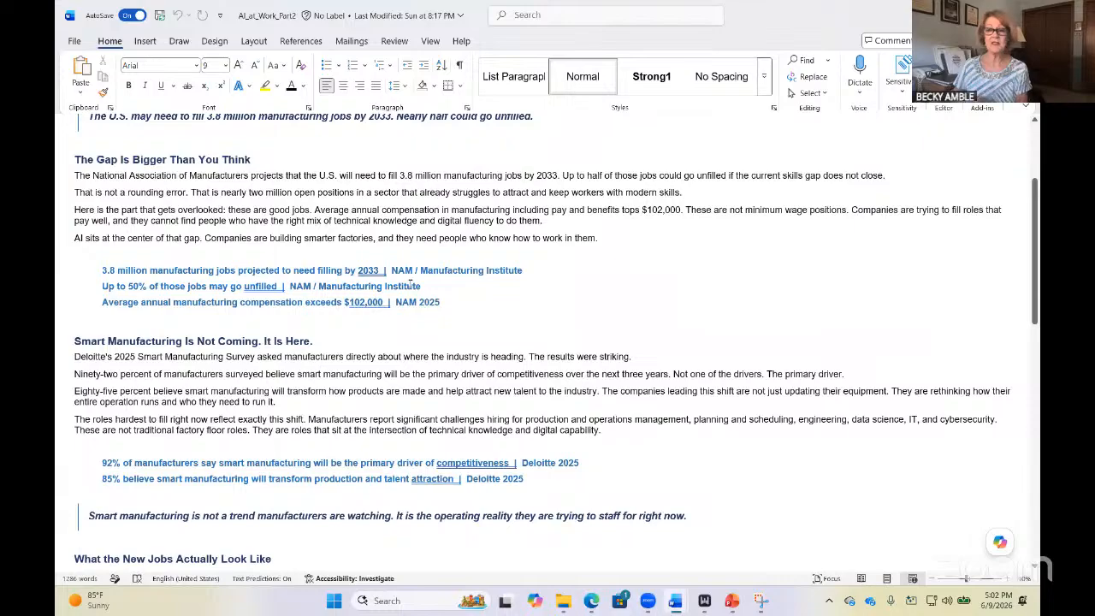
pyautogui.scroll(-5, 411, 285)
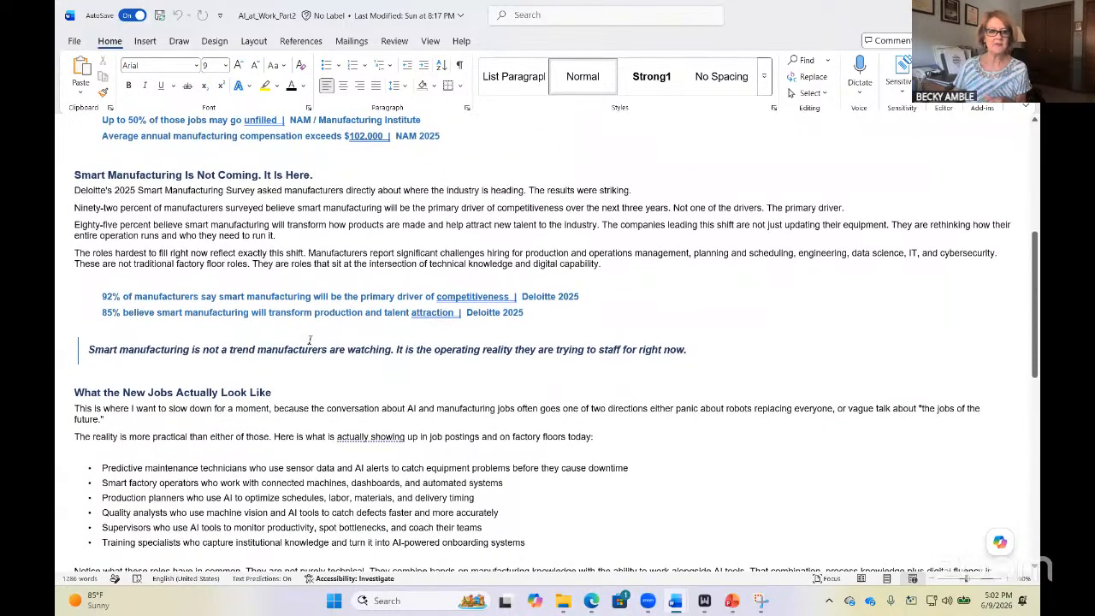
pyautogui.scroll(-8, 310, 340)
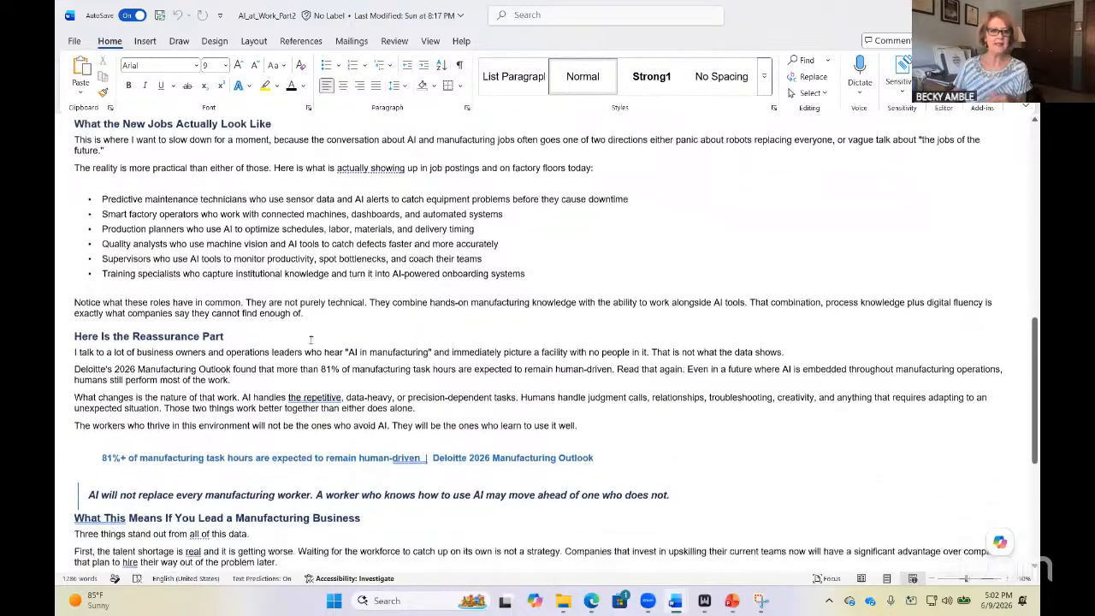
pyautogui.scroll(-3, 310, 339)
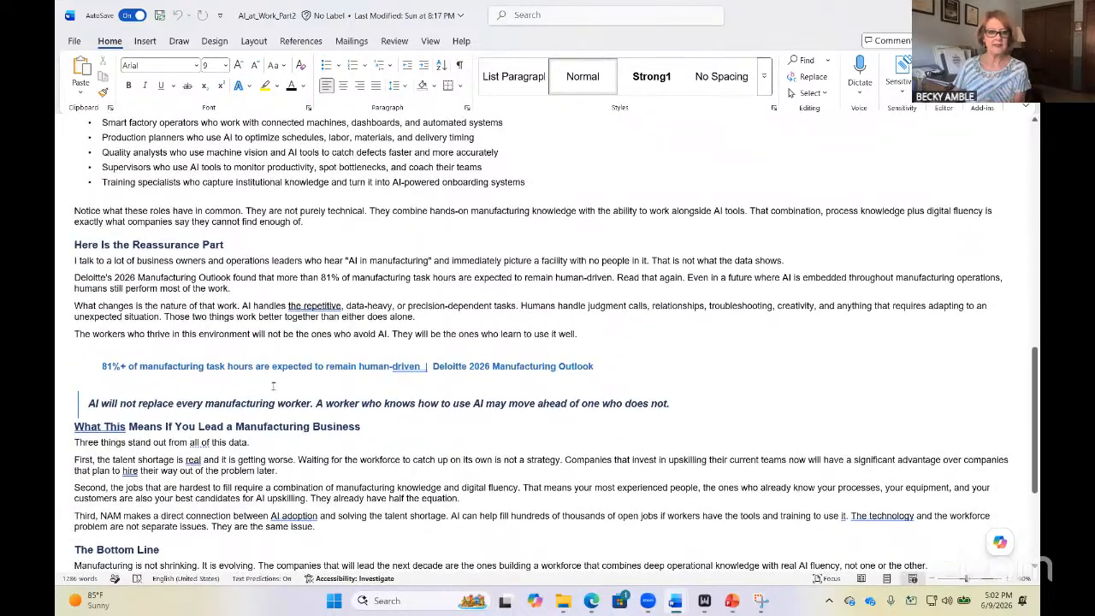
pyautogui.scroll(-4, 265, 368)
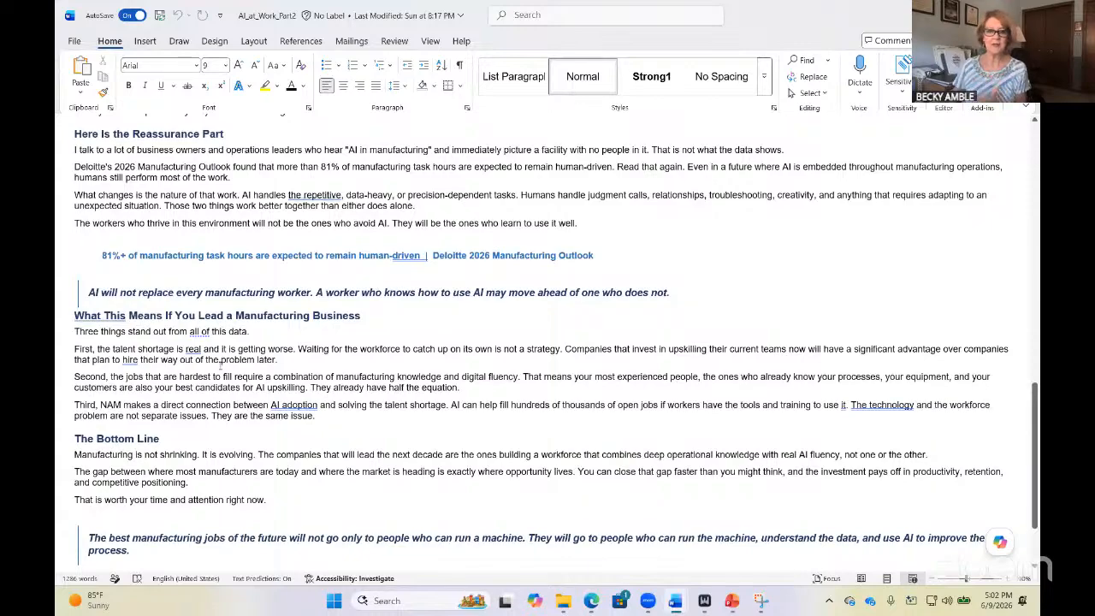
pyautogui.scroll(-3, 220, 367)
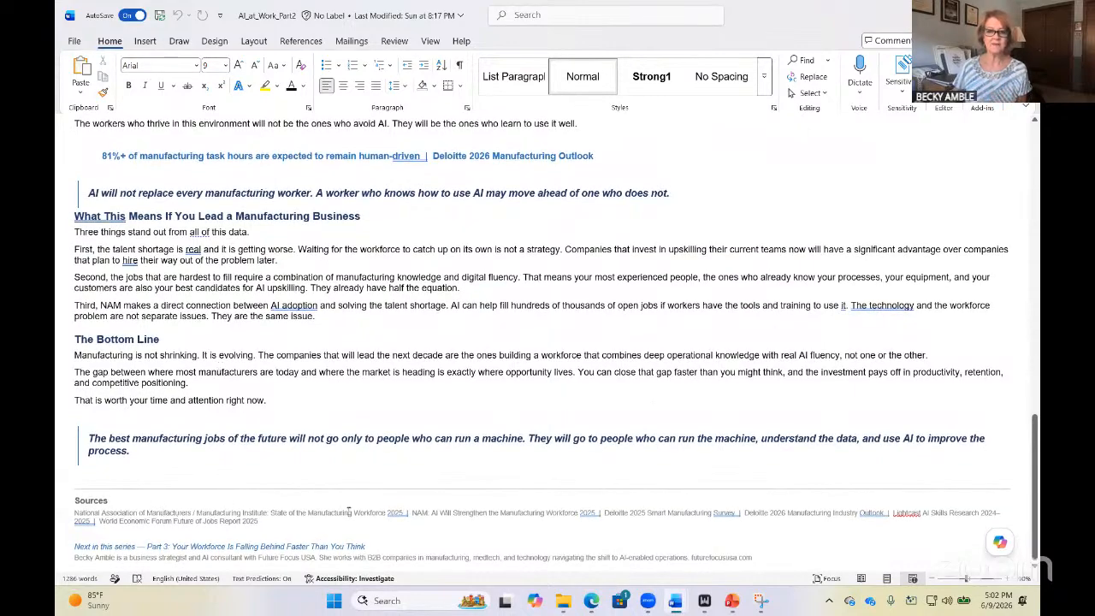
pyautogui.scroll(20, 348, 510)
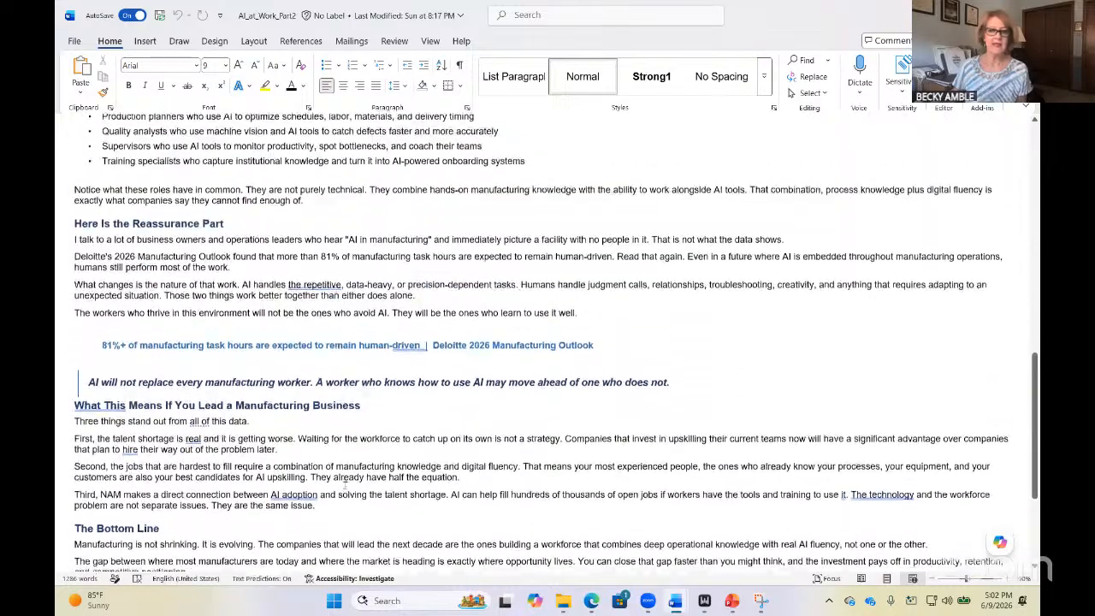
pyautogui.scroll(7, 343, 449)
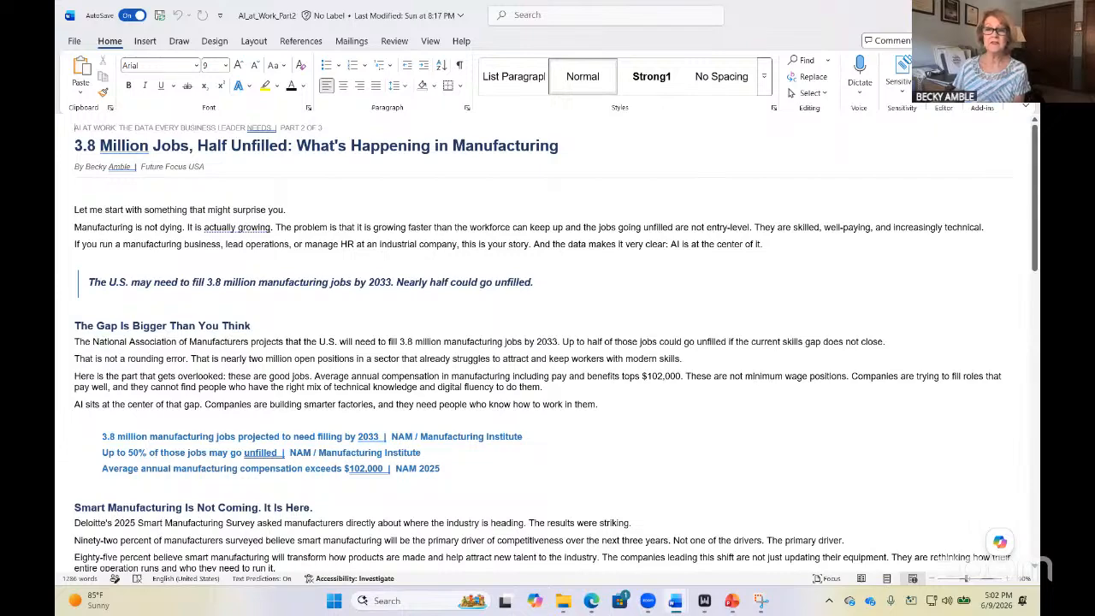
# - Switch to the Claude chat on adding visuals to an article and review the prompt and the descriptions of the three charts
pyautogui.hotkey('alt', 'Tab')
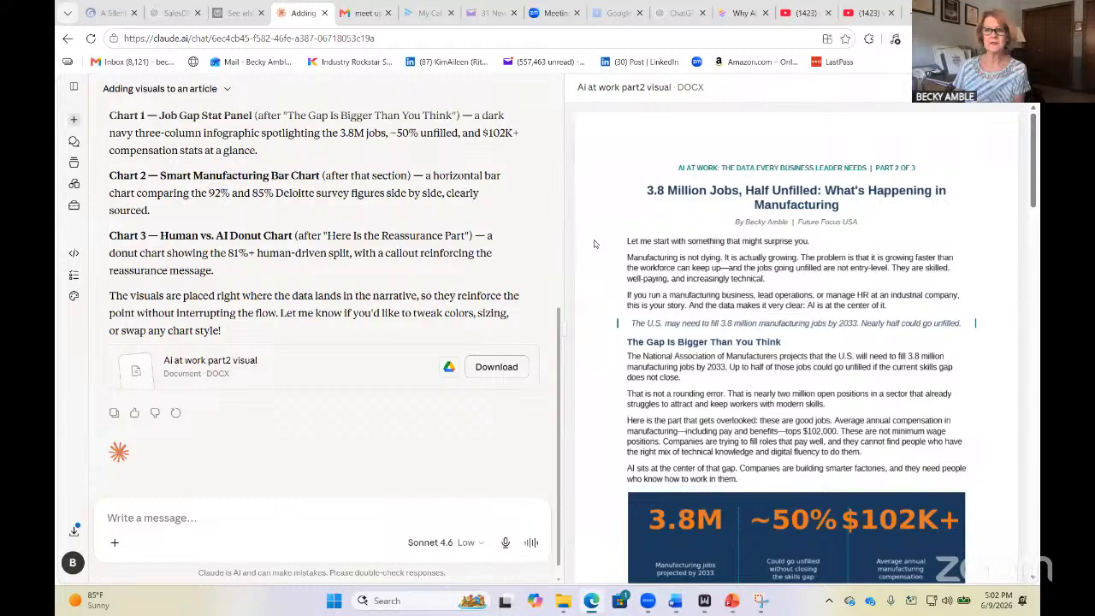
pyautogui.scroll(4, 425, 303)
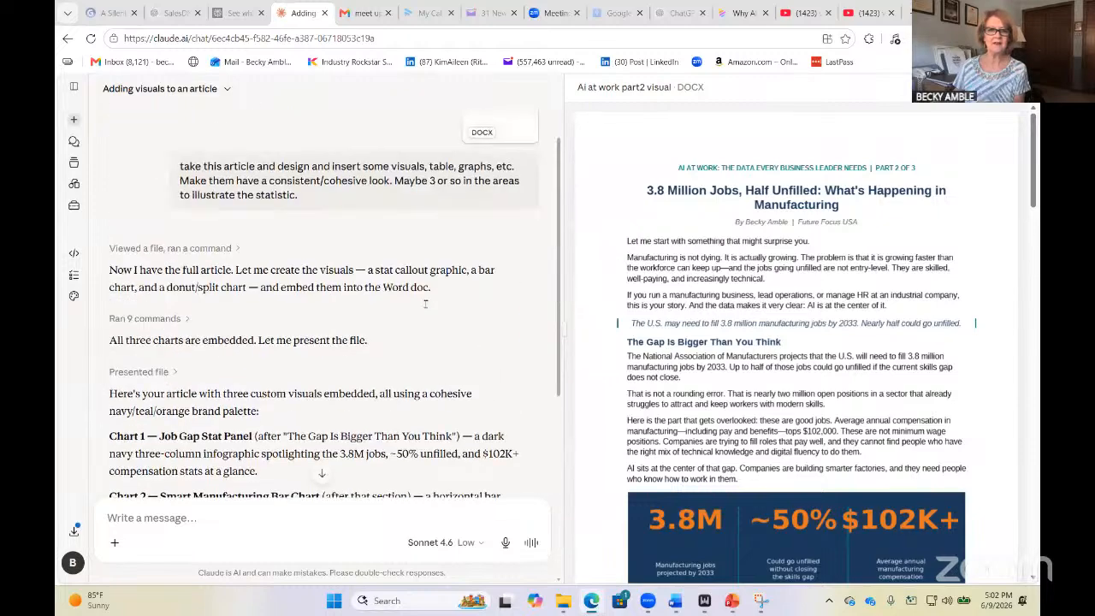
pyautogui.scroll(1, 426, 304)
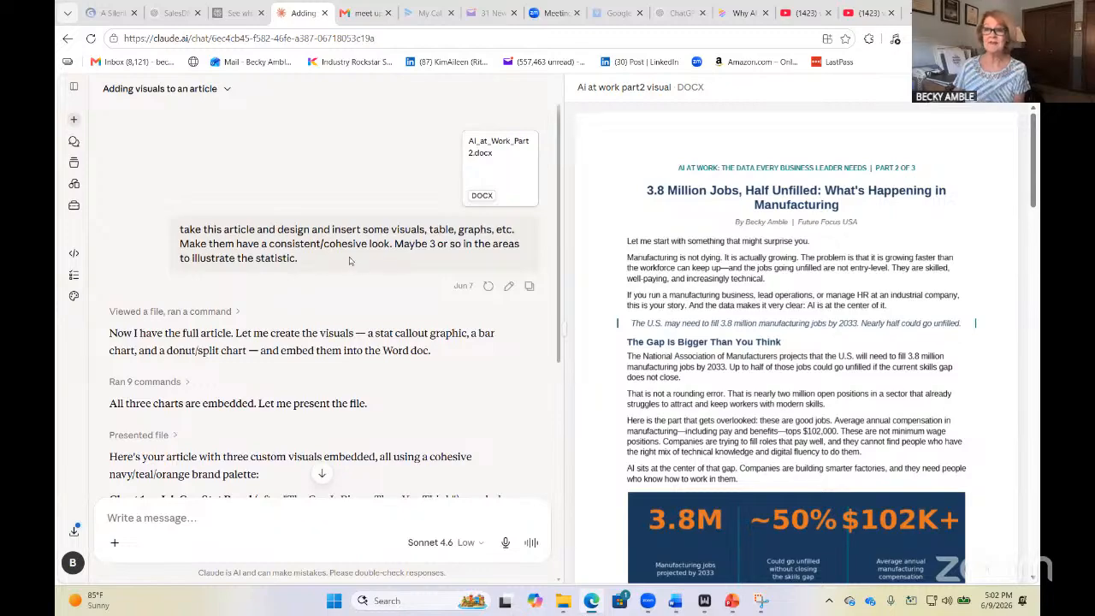
pyautogui.scroll(-1, 349, 261)
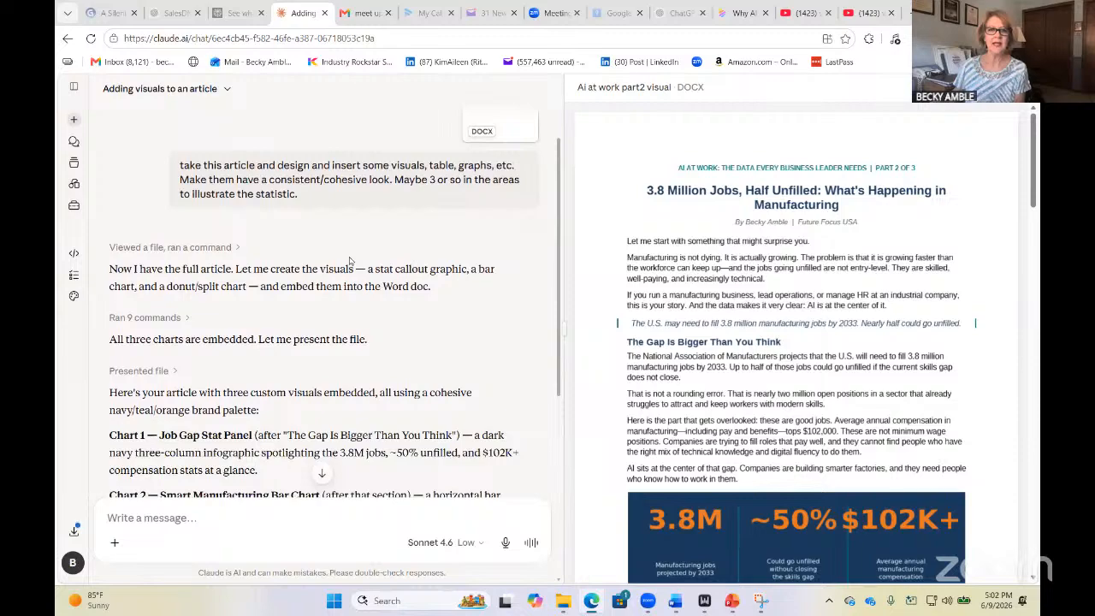
pyautogui.scroll(-1, 349, 229)
pyautogui.scroll(2, 349, 229)
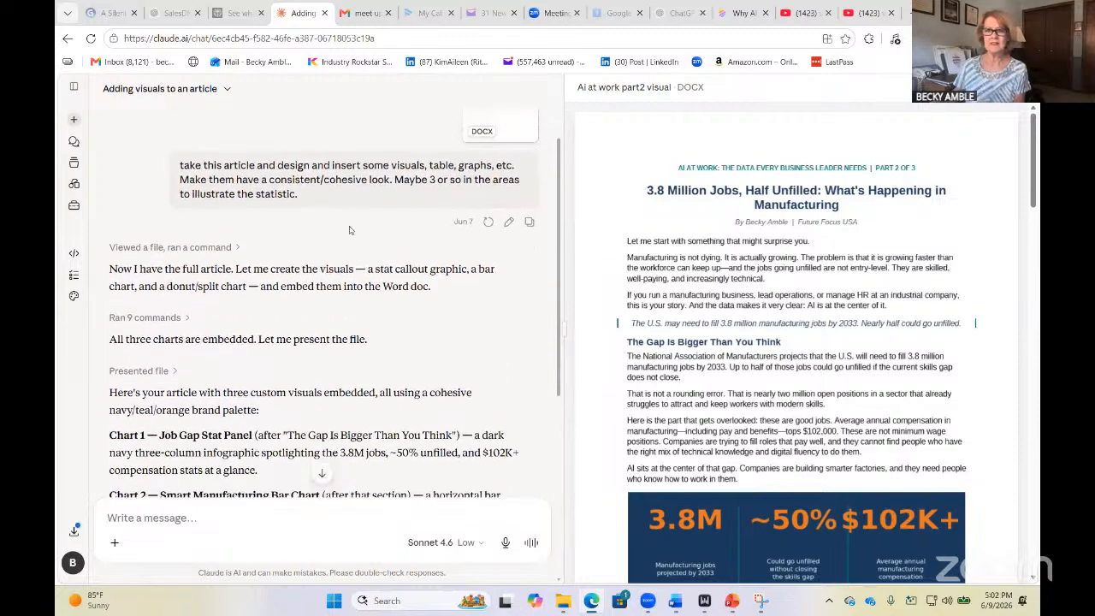
pyautogui.scroll(-2, 349, 229)
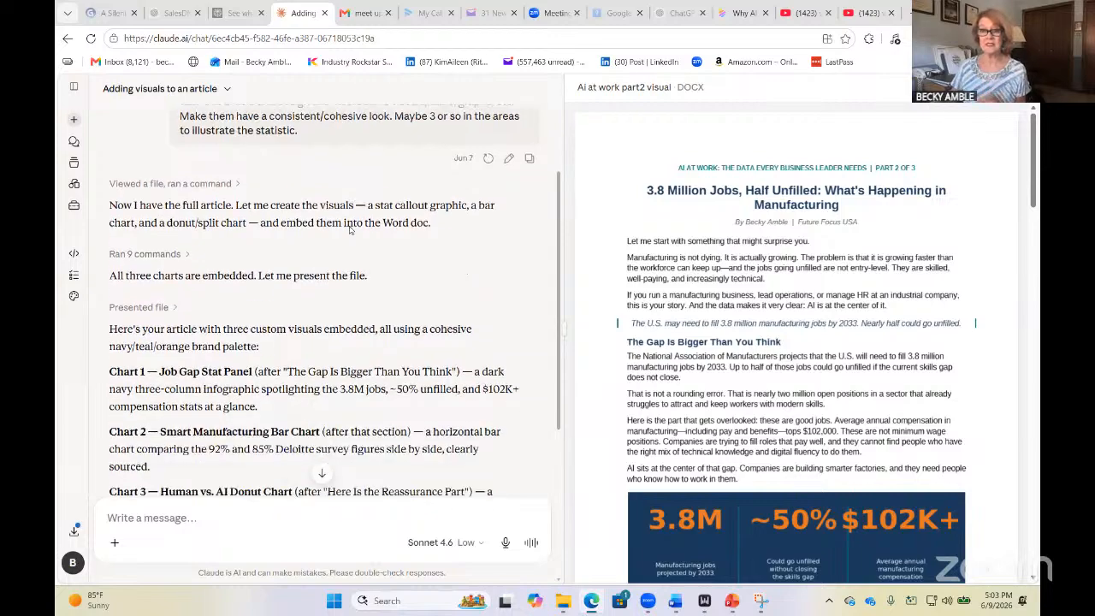
pyautogui.scroll(-5, 653, 350)
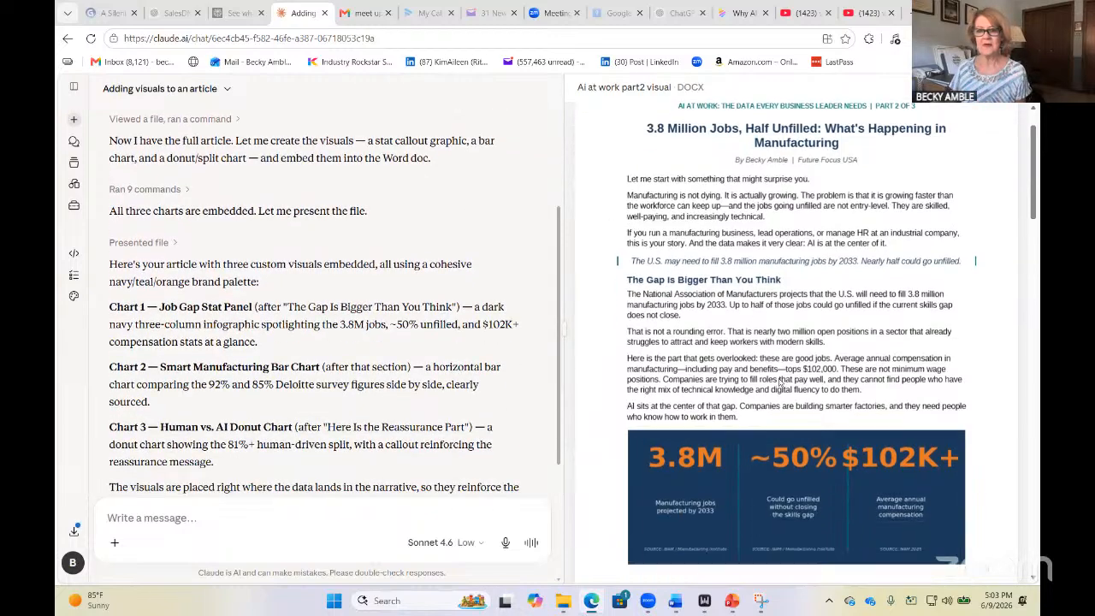
# - Examine the stat panel, bar chart and donut chart placed throughout the preview of the generated article
pyautogui.scroll(5, 782, 384)
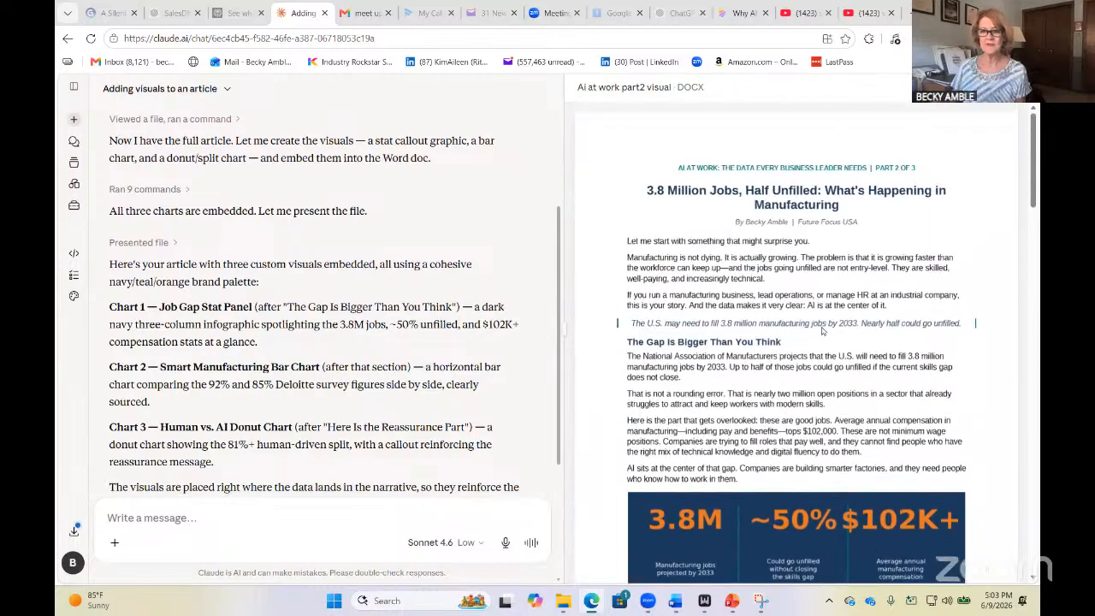
pyautogui.scroll(-2, 814, 342)
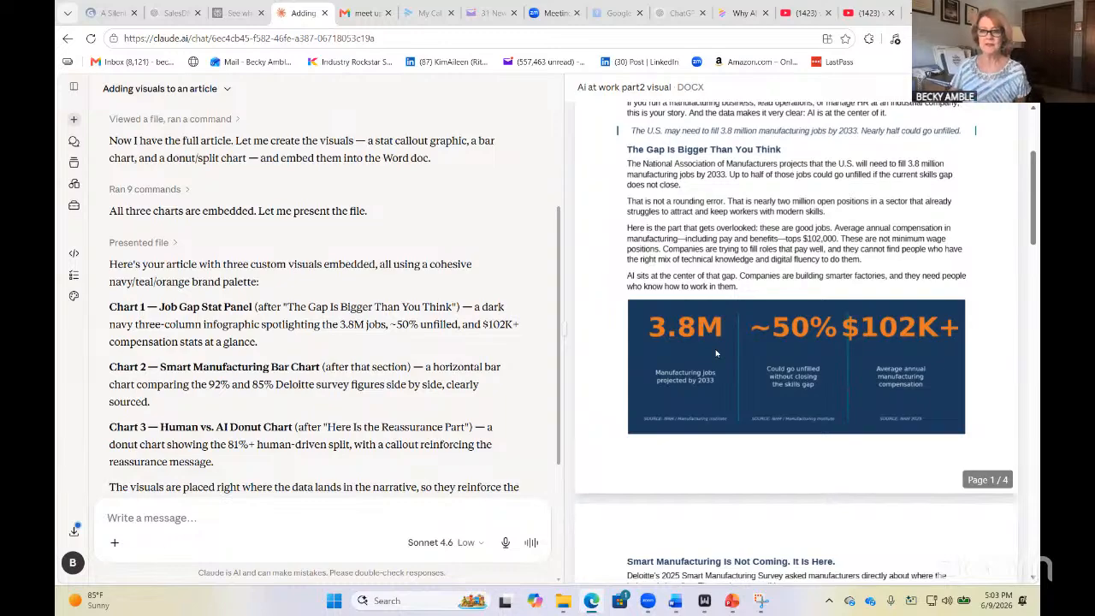
pyautogui.scroll(-10, 716, 353)
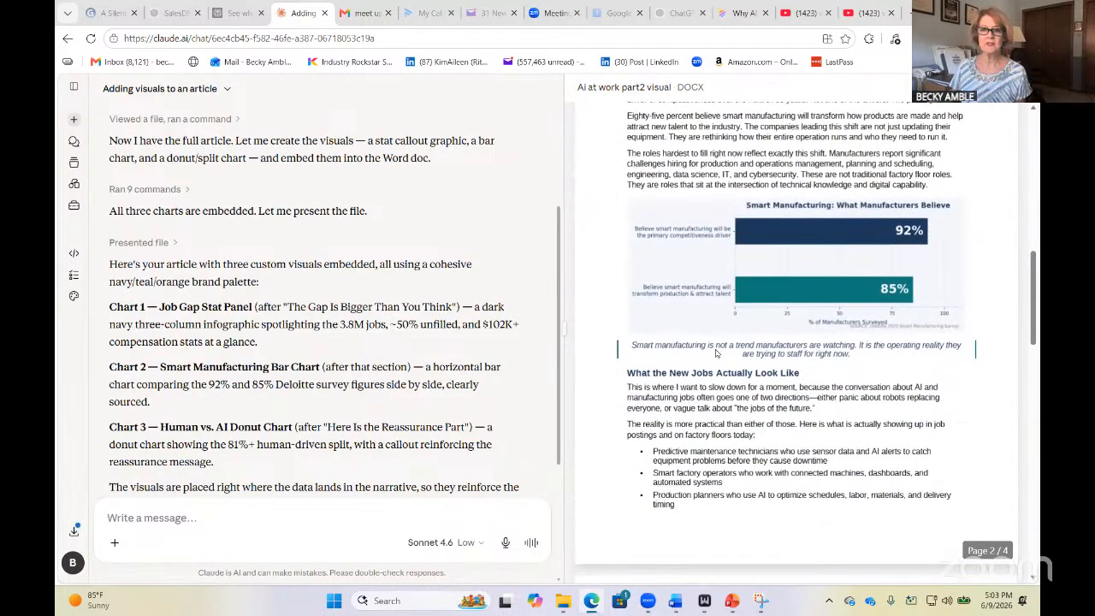
pyautogui.scroll(2, 716, 353)
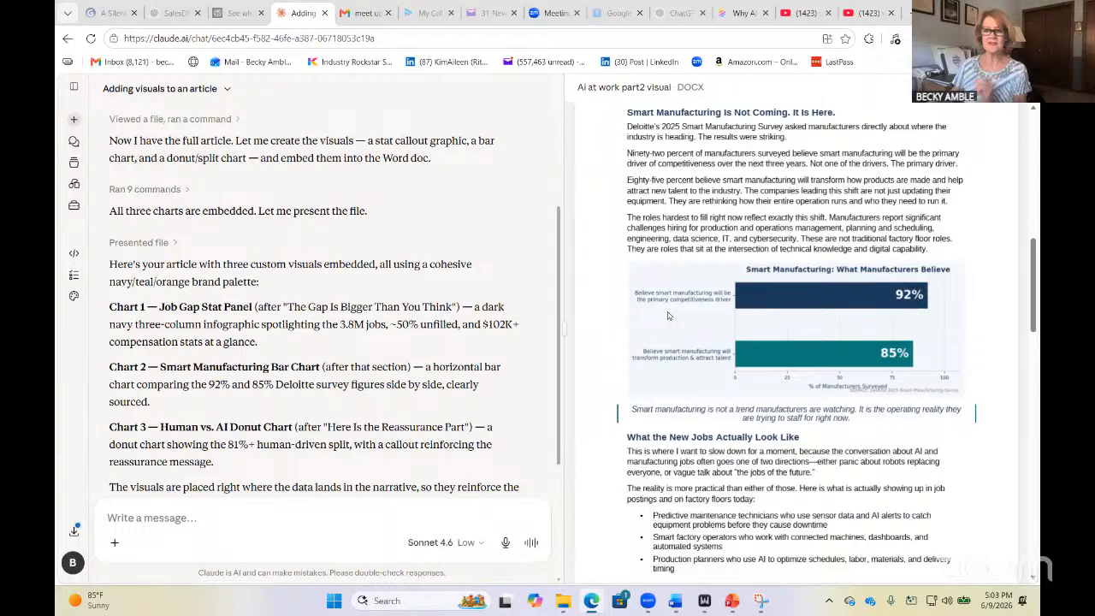
pyautogui.scroll(-10, 668, 315)
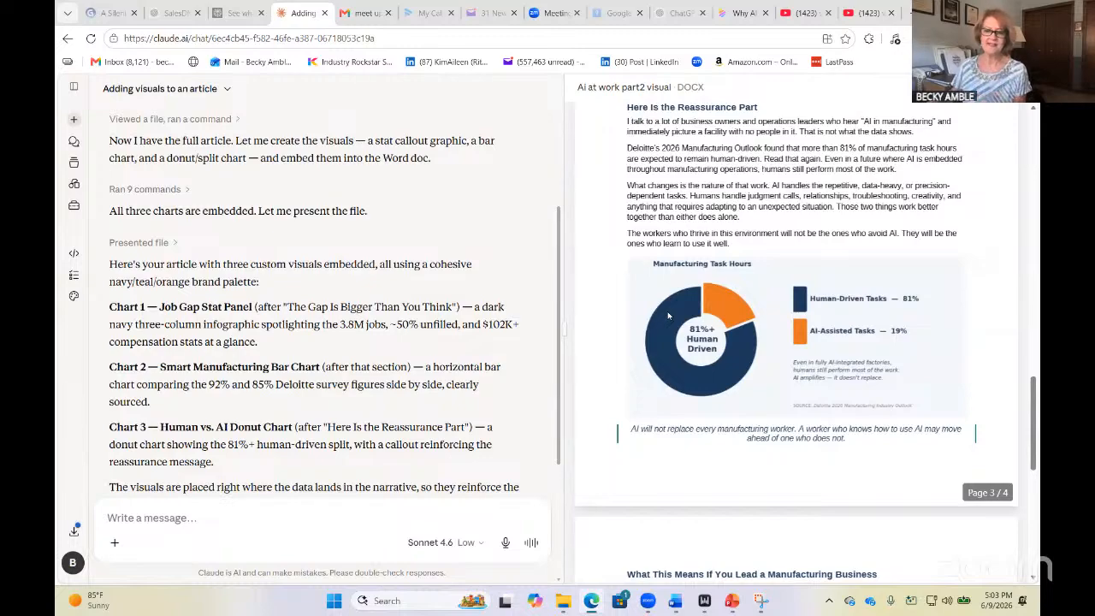
pyautogui.scroll(-10, 668, 316)
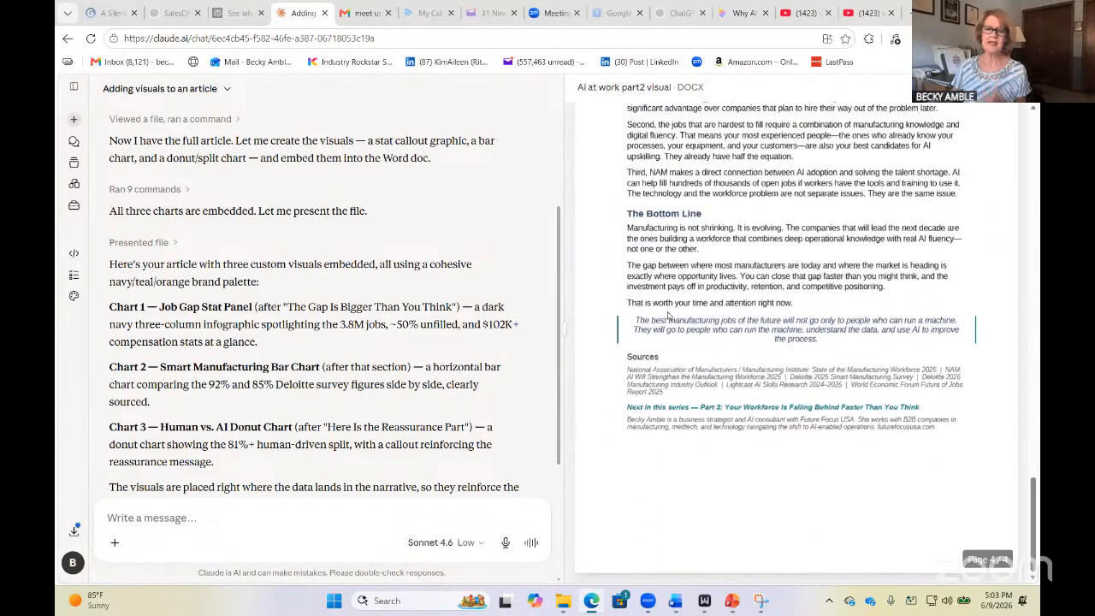
pyautogui.scroll(15, 669, 315)
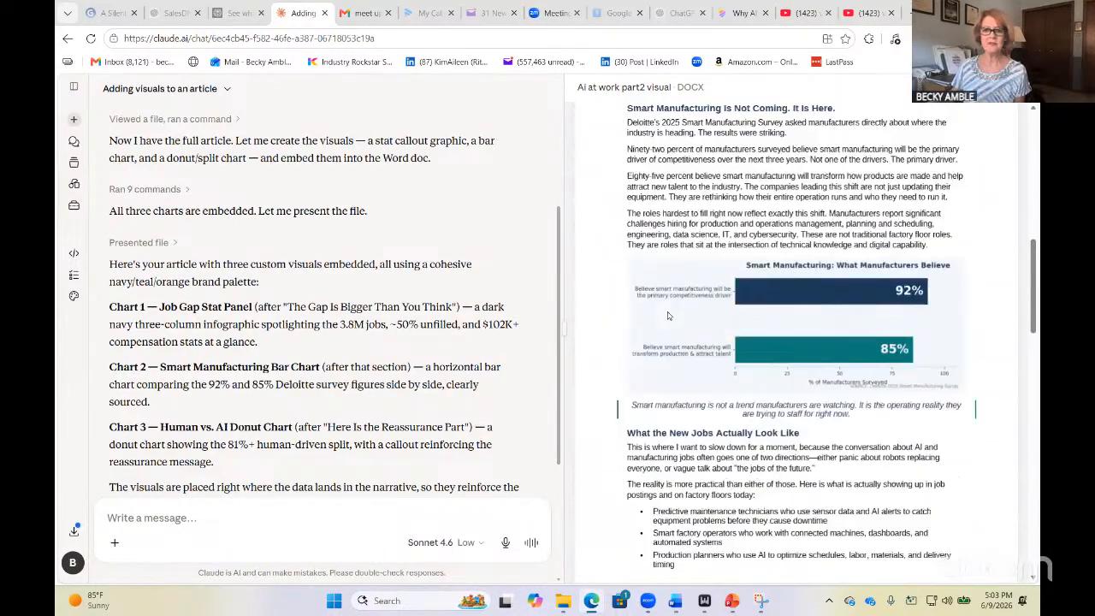
pyautogui.scroll(10, 668, 316)
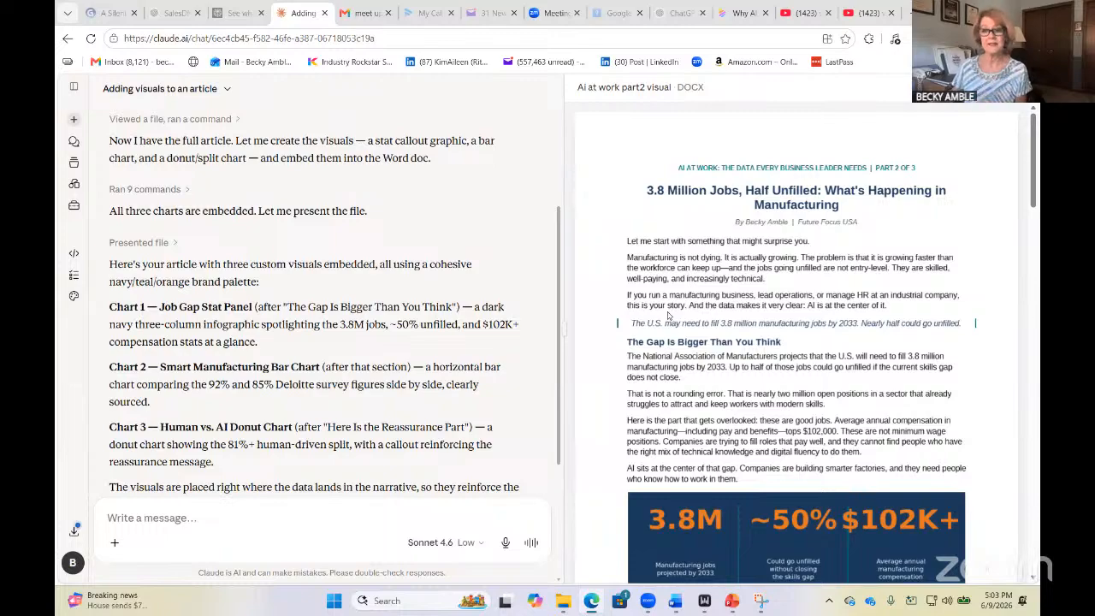
# - Switch to Napkin, go back to its home page, and enter the app from there
pyautogui.click(741, 13)
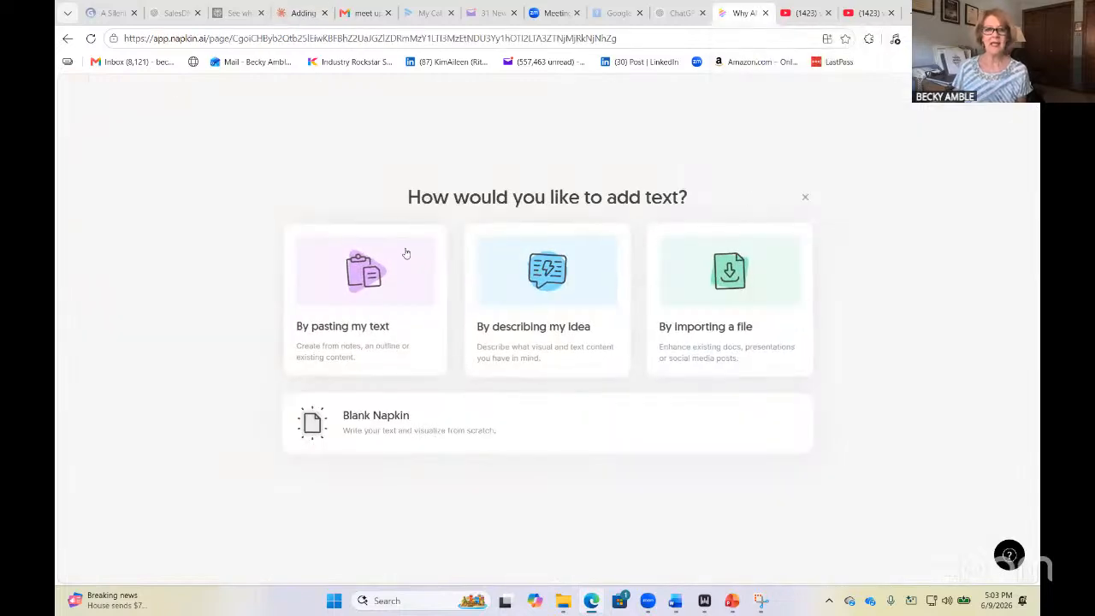
pyautogui.click(63, 38)
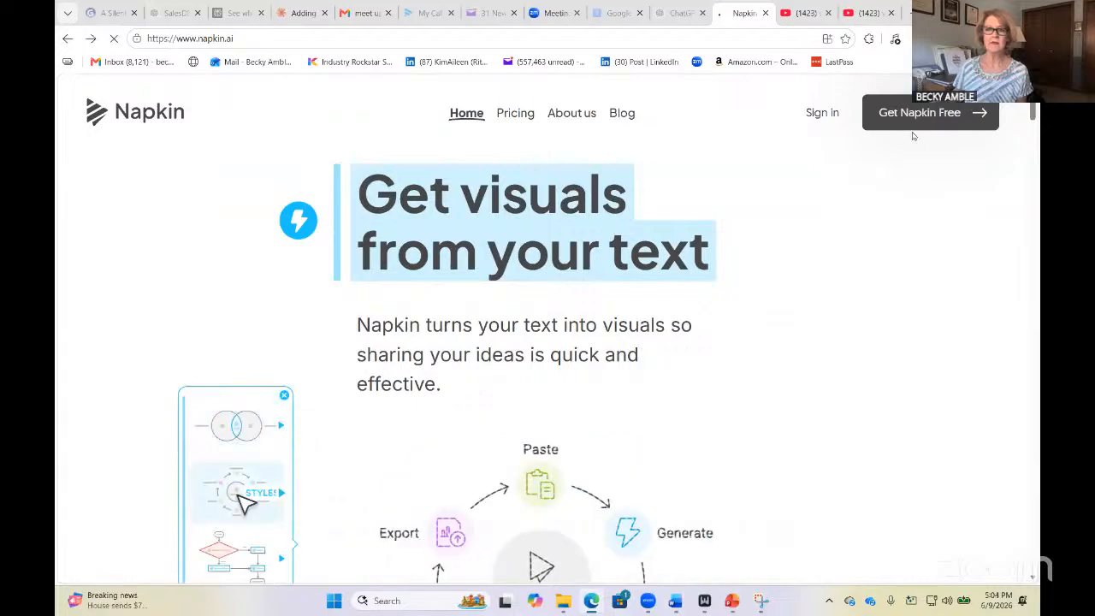
pyautogui.click(912, 115)
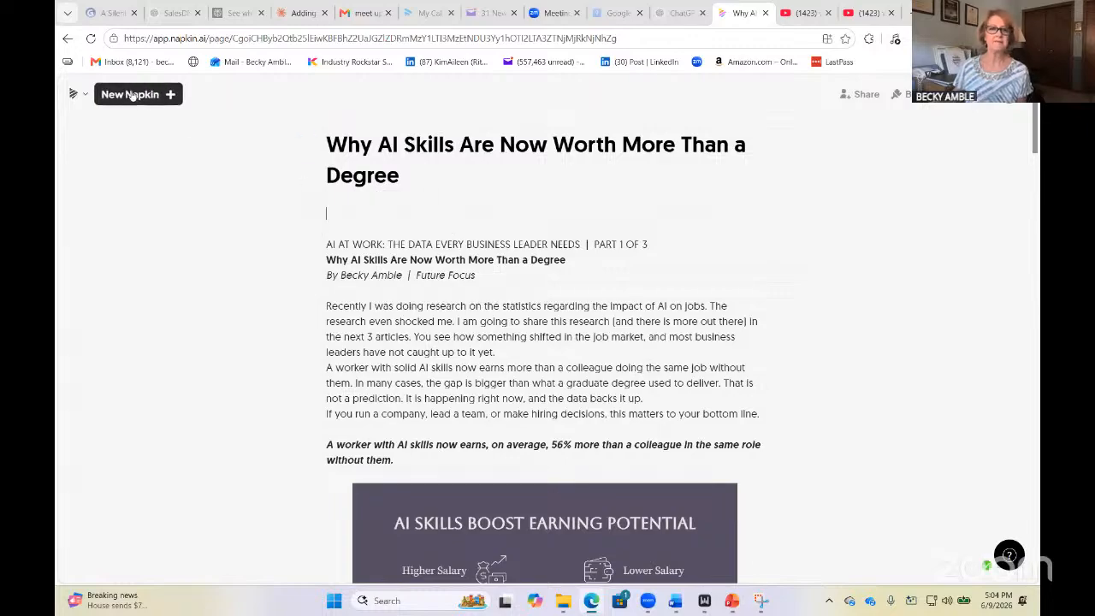
# - Look over the existing napkin "Why AI Skills Are Now Worth More Than a Degree" and its earning potential visual
pyautogui.scroll(-10, 556, 325)
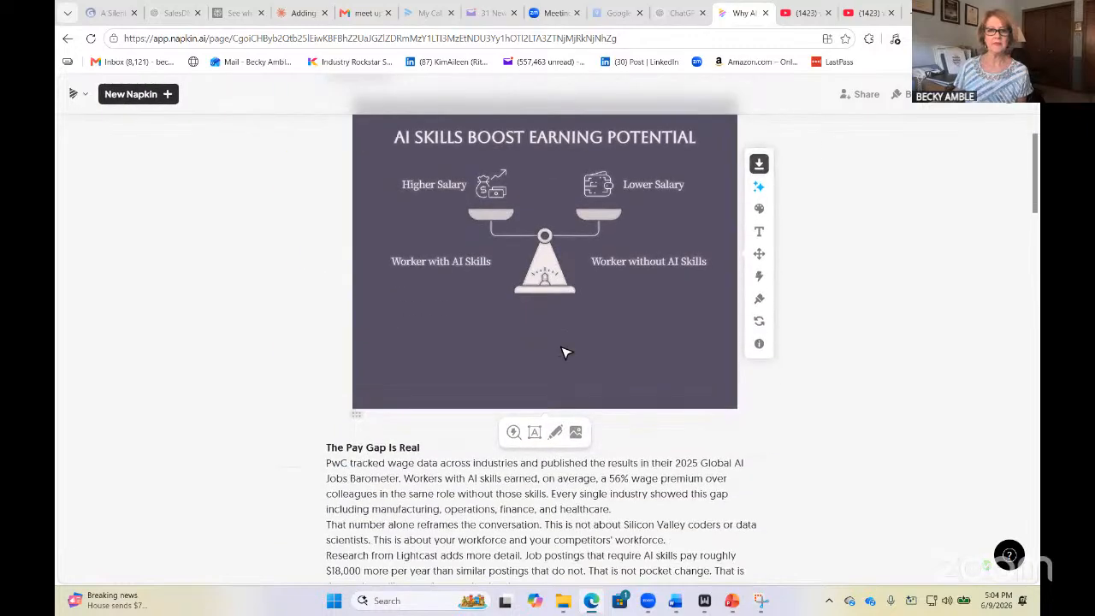
pyautogui.scroll(-3, 564, 351)
pyautogui.scroll(12, 565, 350)
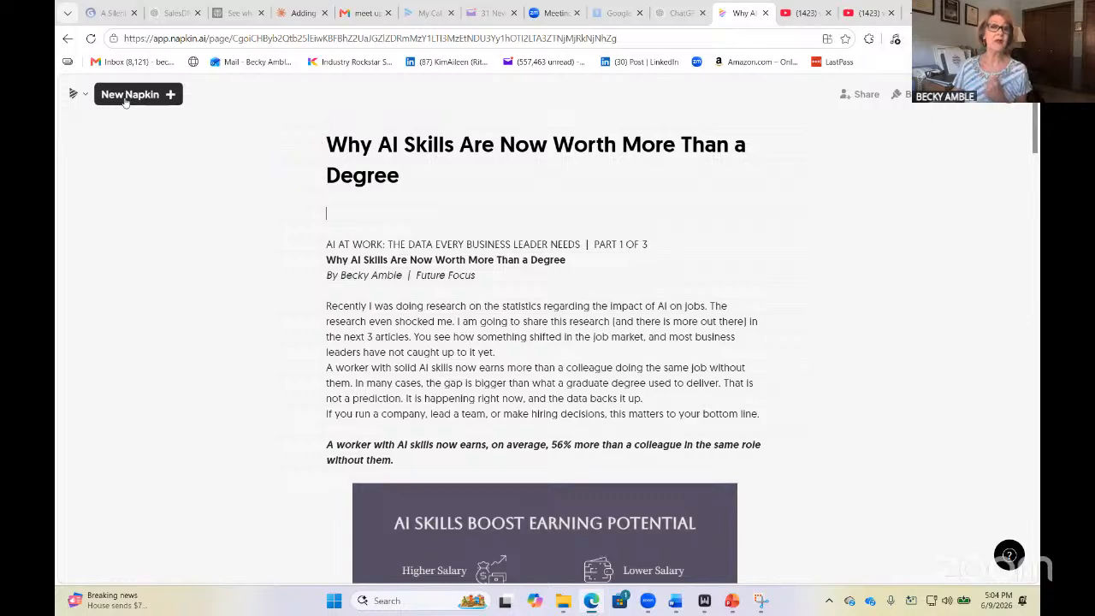
# - Start a new napkin whose text comes from an imported file and browse the computer for it
pyautogui.click(126, 99)
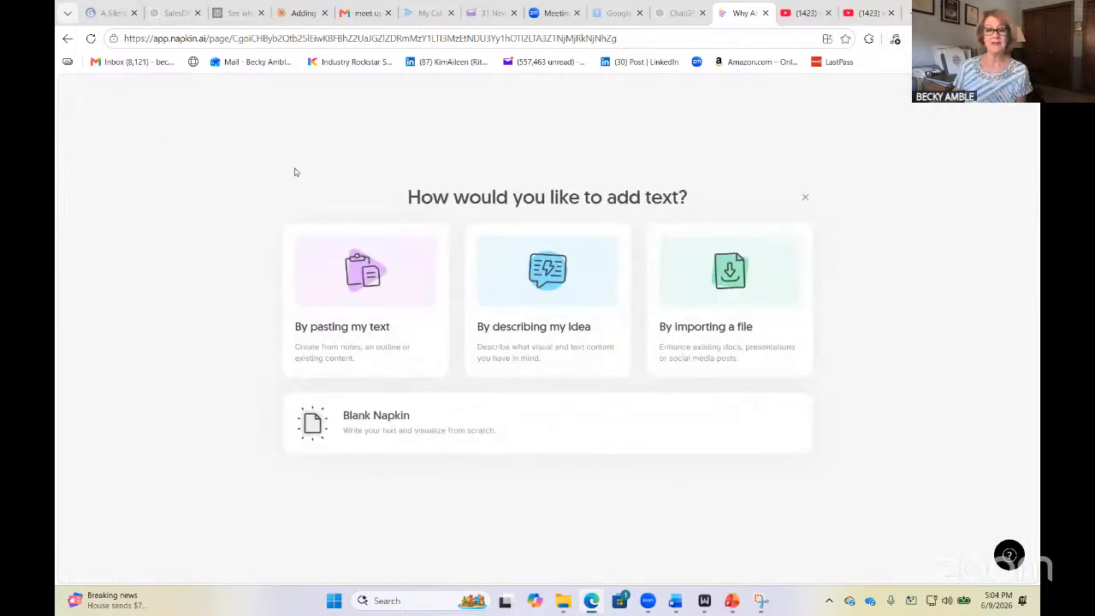
pyautogui.click(693, 330)
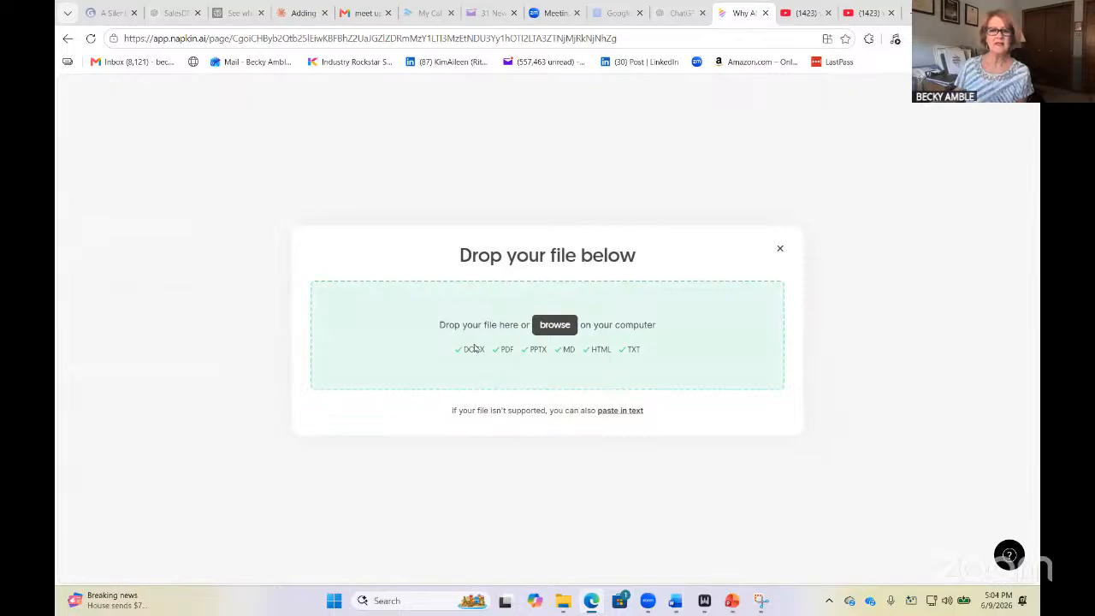
pyautogui.click(551, 324)
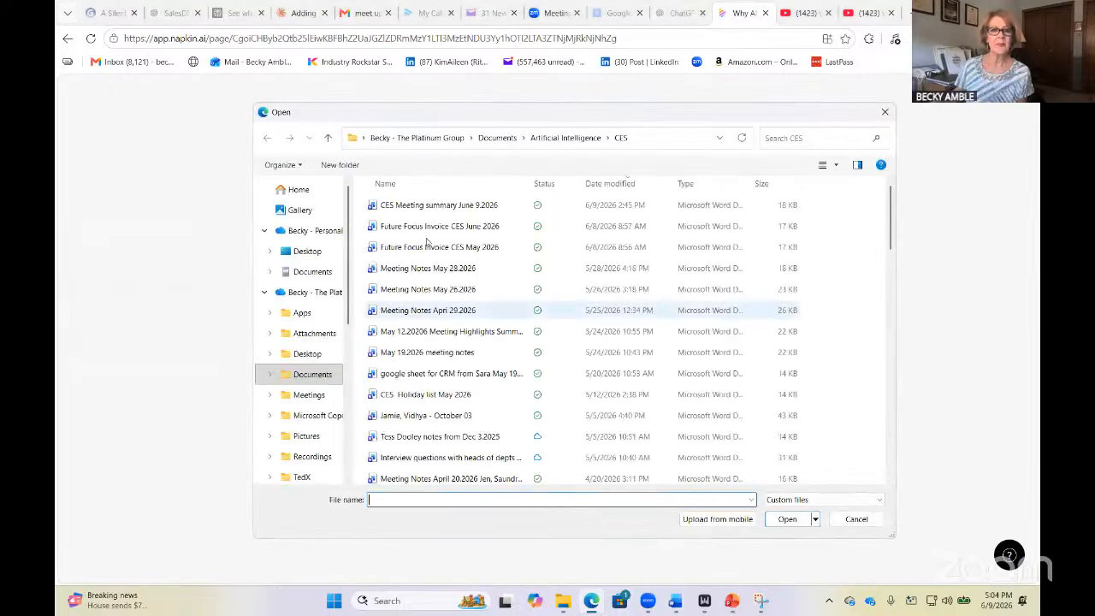
# - Open the AI Stats May 2026 folder inside the Articles folder of Documents
pyautogui.scroll(-1, 395, 352)
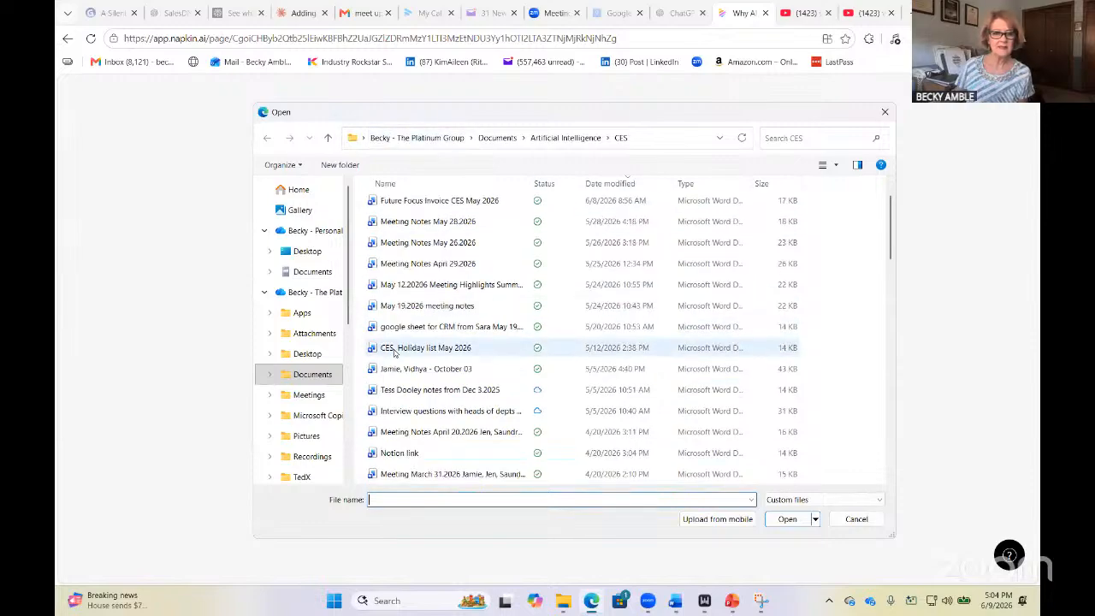
pyautogui.scroll(-2, 395, 353)
pyautogui.click(315, 375)
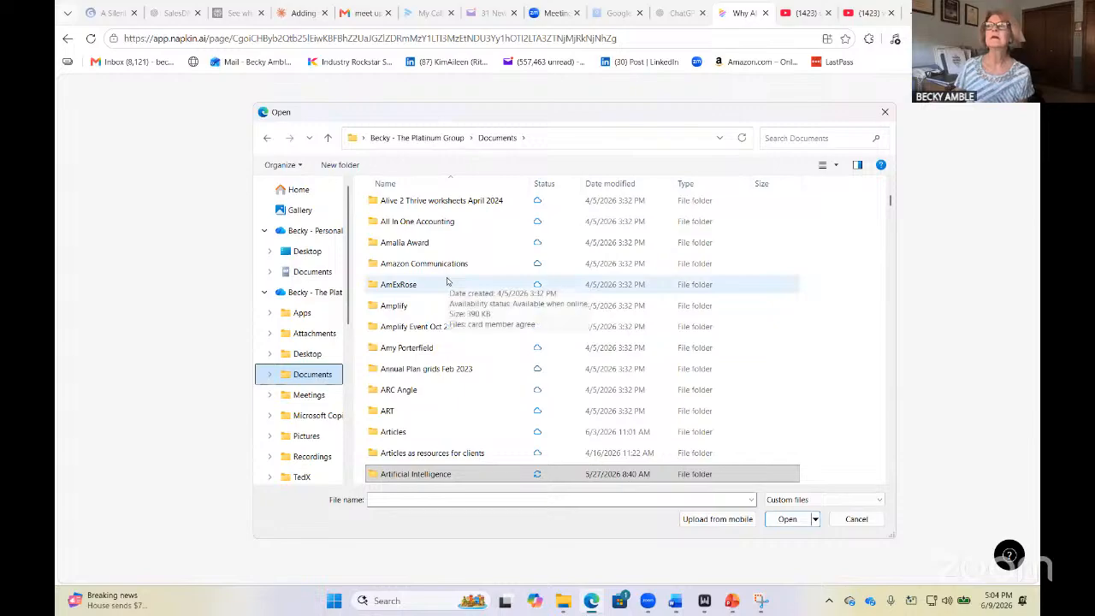
pyautogui.scroll(-2, 447, 282)
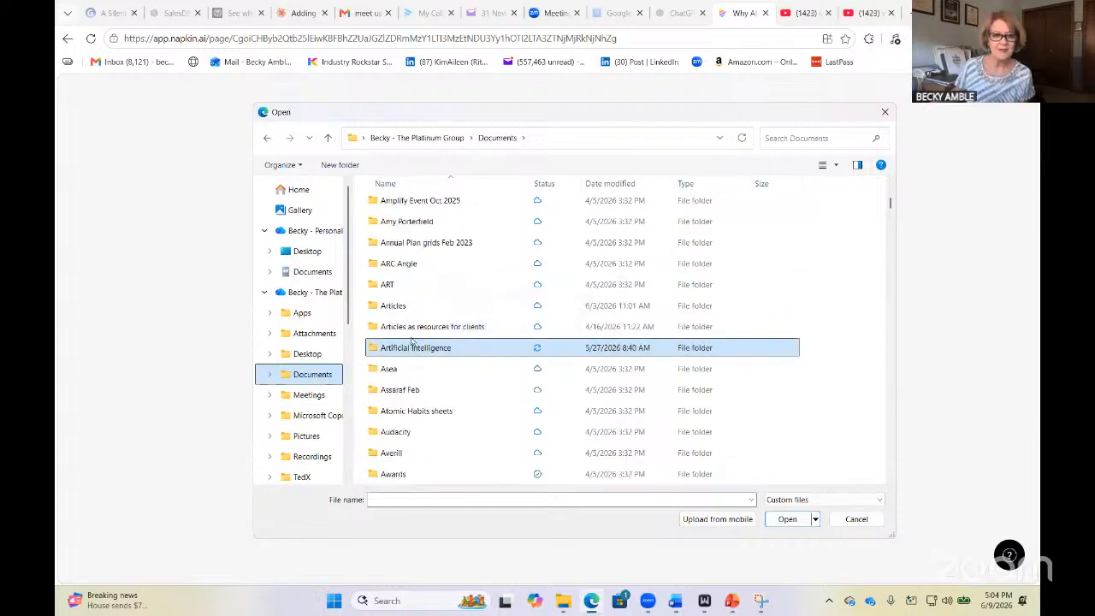
pyautogui.doubleClick(397, 316)
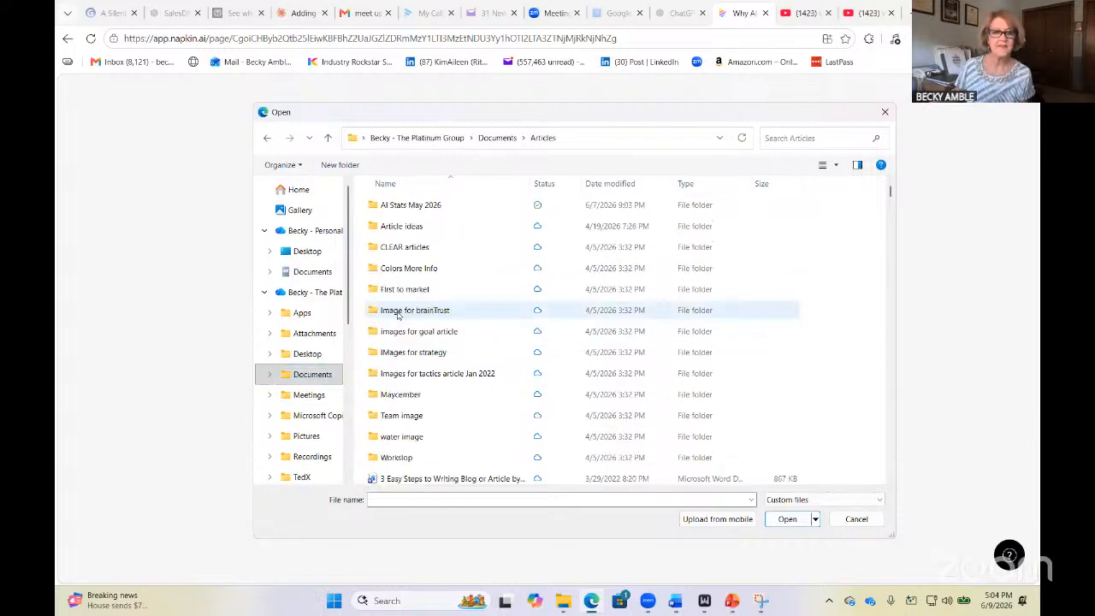
pyautogui.scroll(-2, 573, 272)
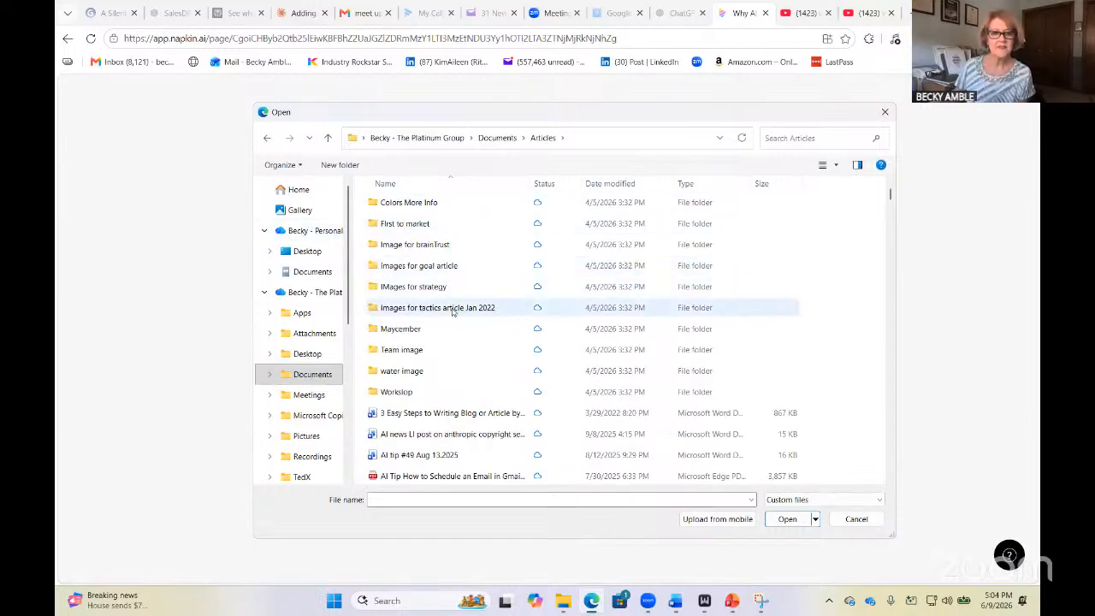
pyautogui.scroll(1, 454, 313)
pyautogui.doubleClick(423, 210)
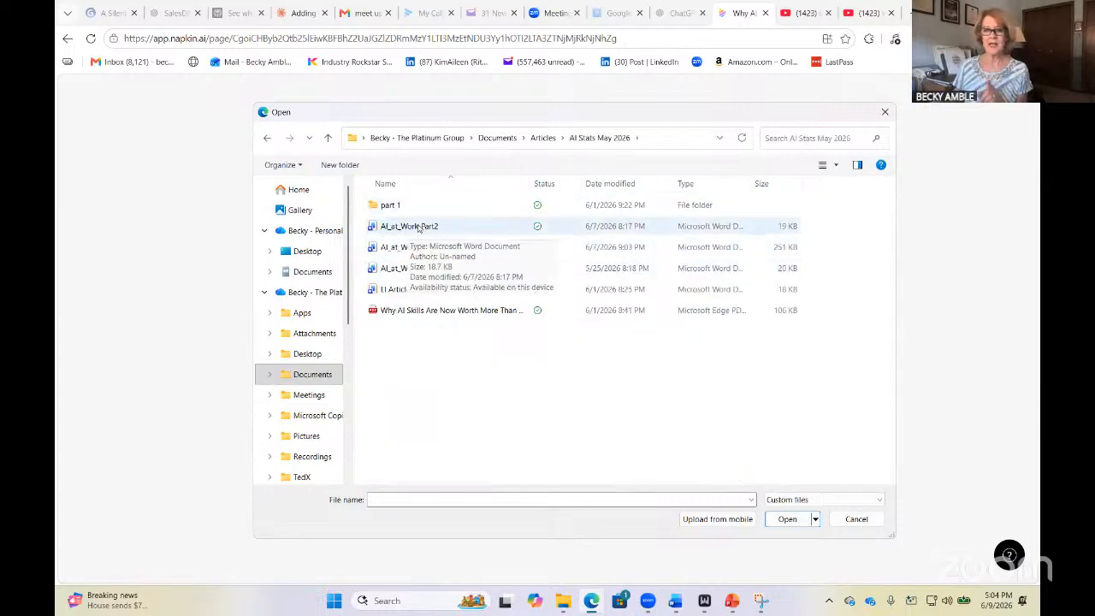
# - Close the AI_at_Work_Part2 document in Word and import that file into the new napkin
pyautogui.doubleClick(423, 227)
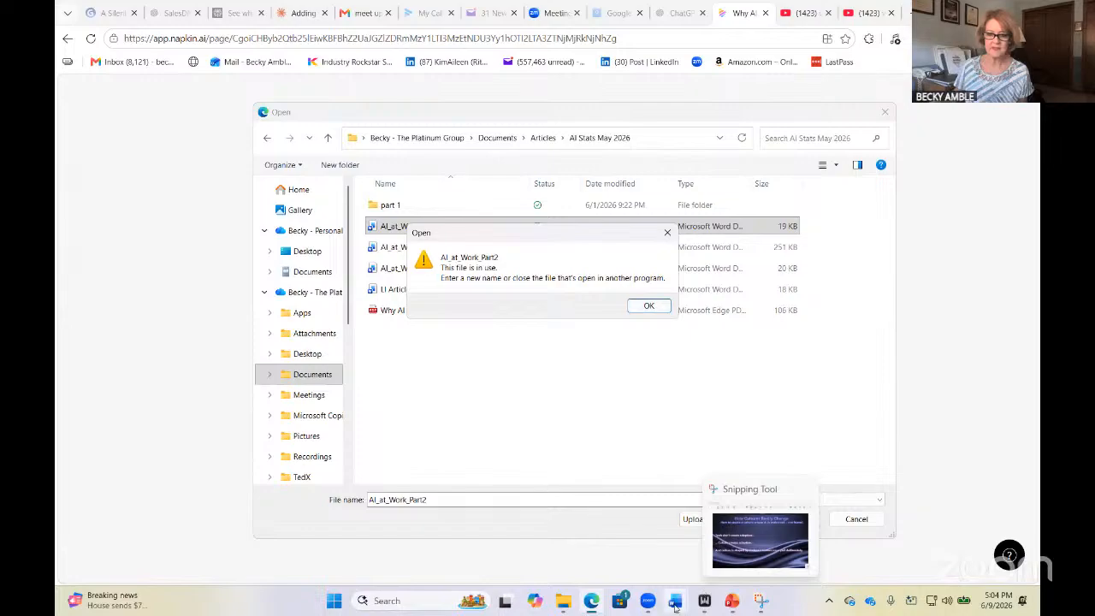
pyautogui.moveTo(675, 604)
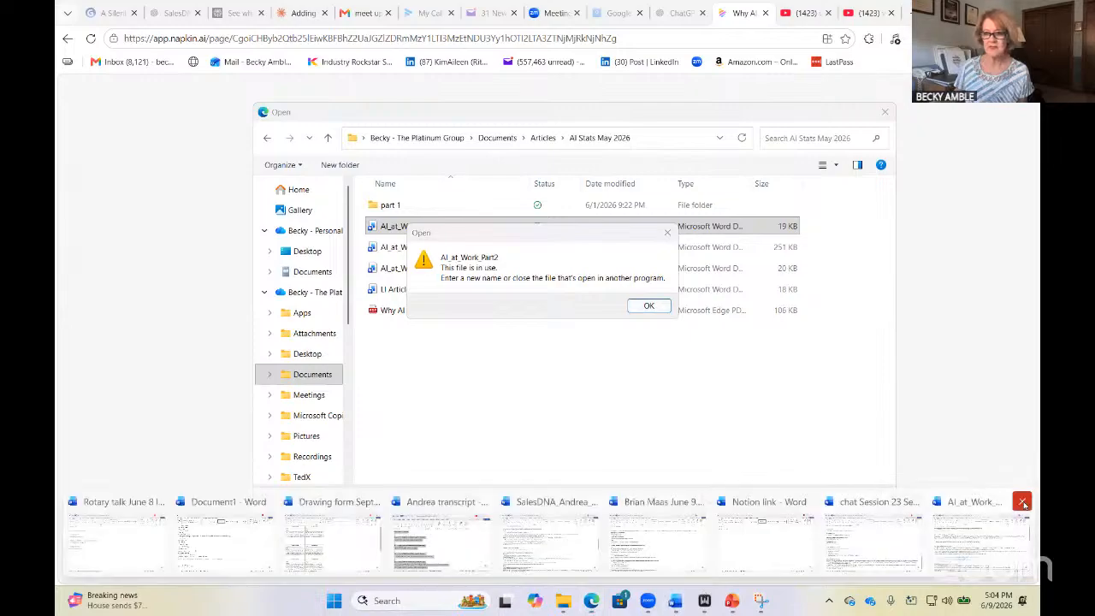
pyautogui.click(1023, 502)
pyautogui.click(648, 306)
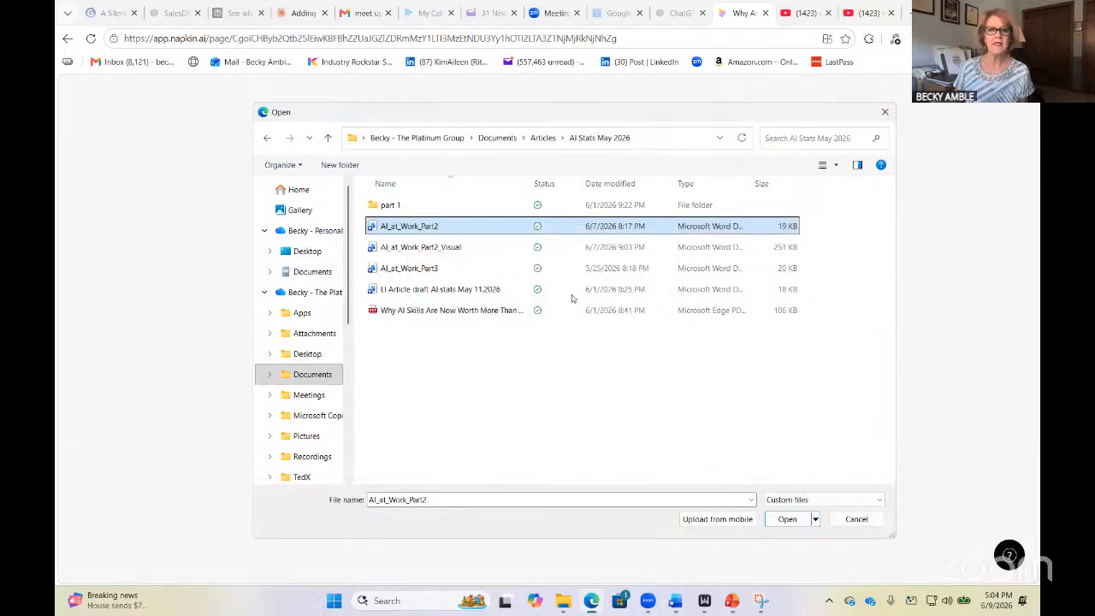
pyautogui.doubleClick(410, 228)
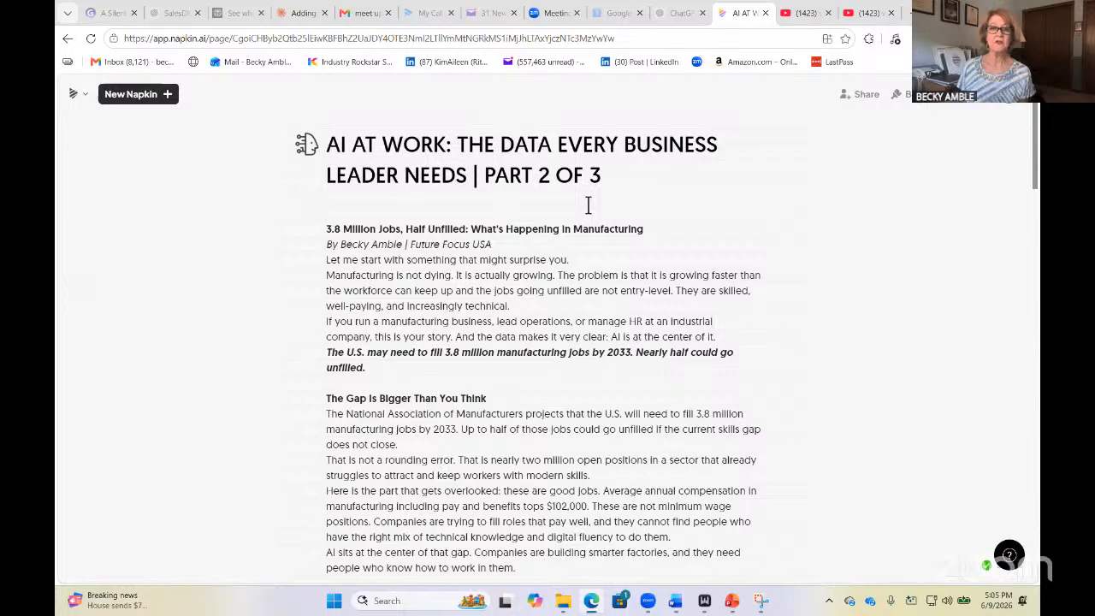
# - Look through the opening sections of the imported article for a passage suited to a visual
pyautogui.scroll(-3, 472, 211)
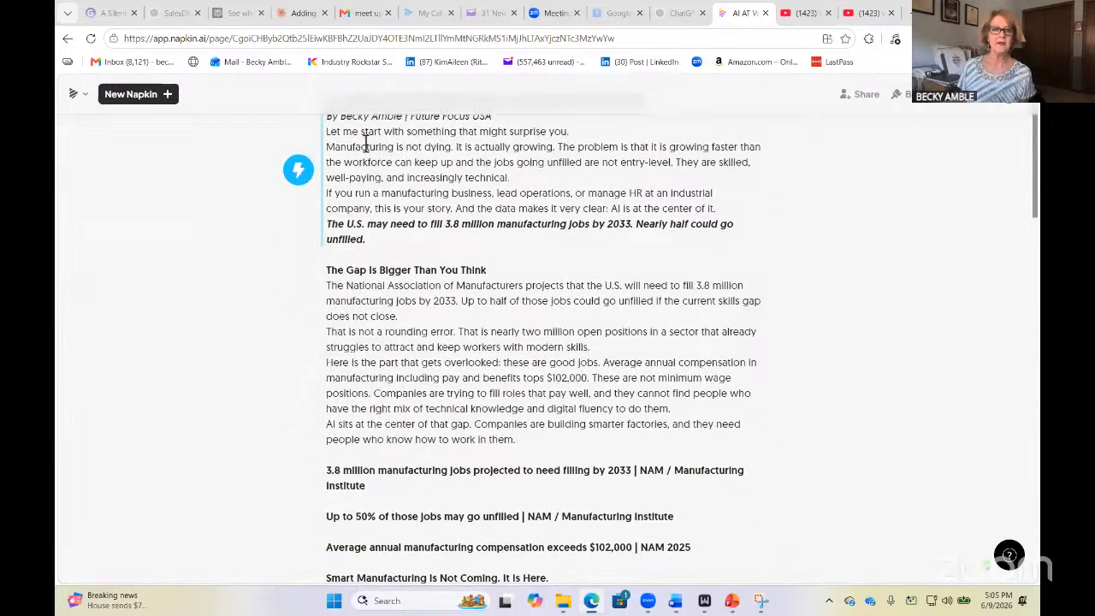
pyautogui.scroll(3, 383, 186)
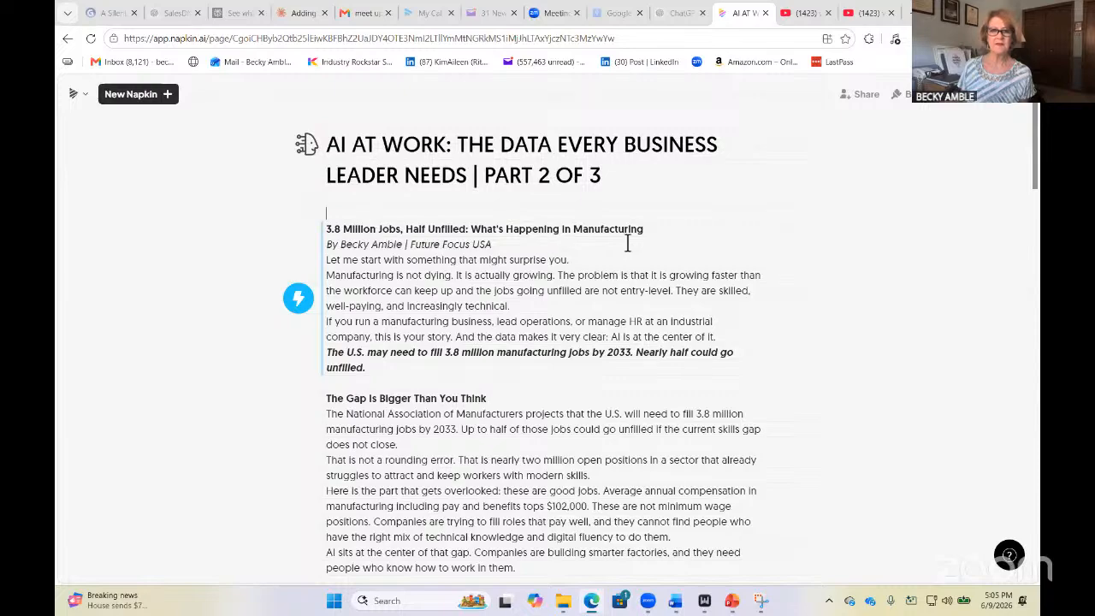
pyautogui.scroll(-5, 627, 244)
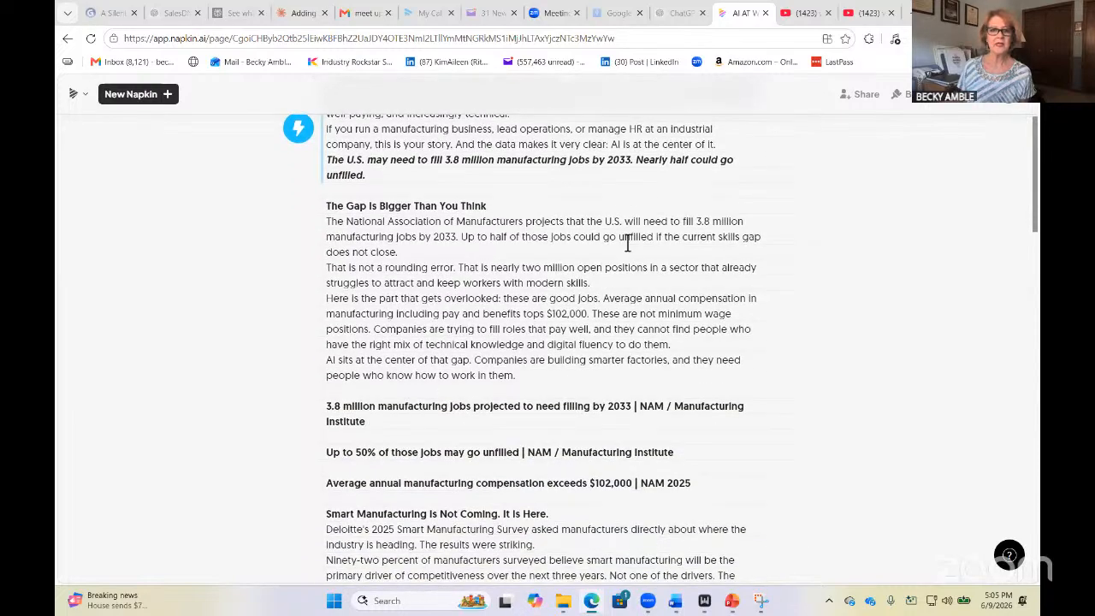
pyautogui.scroll(2, 627, 244)
pyautogui.scroll(-6, 500, 225)
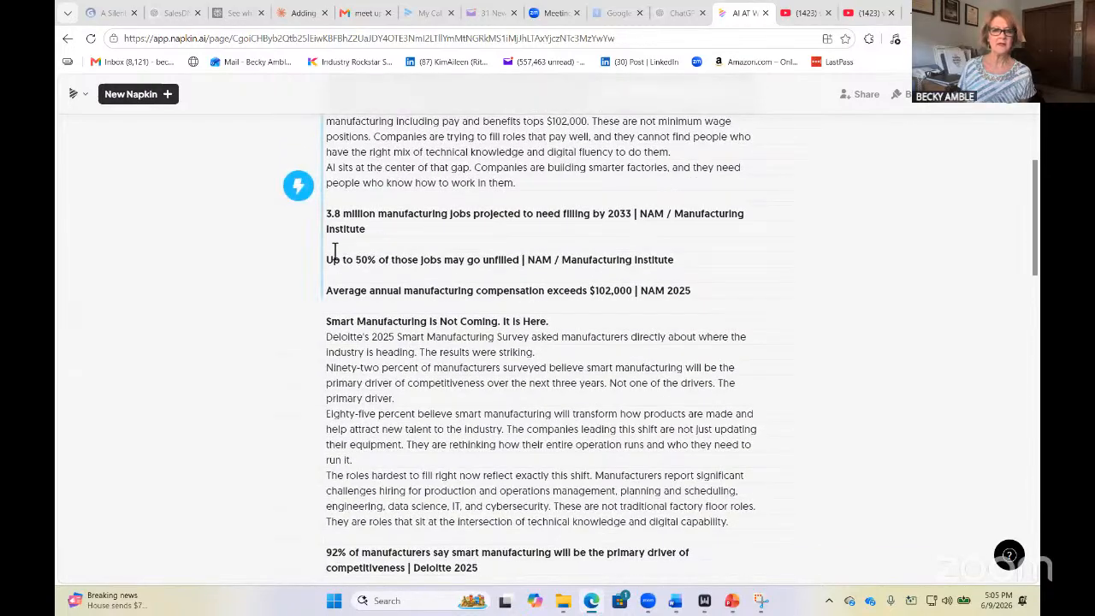
pyautogui.scroll(10, 377, 236)
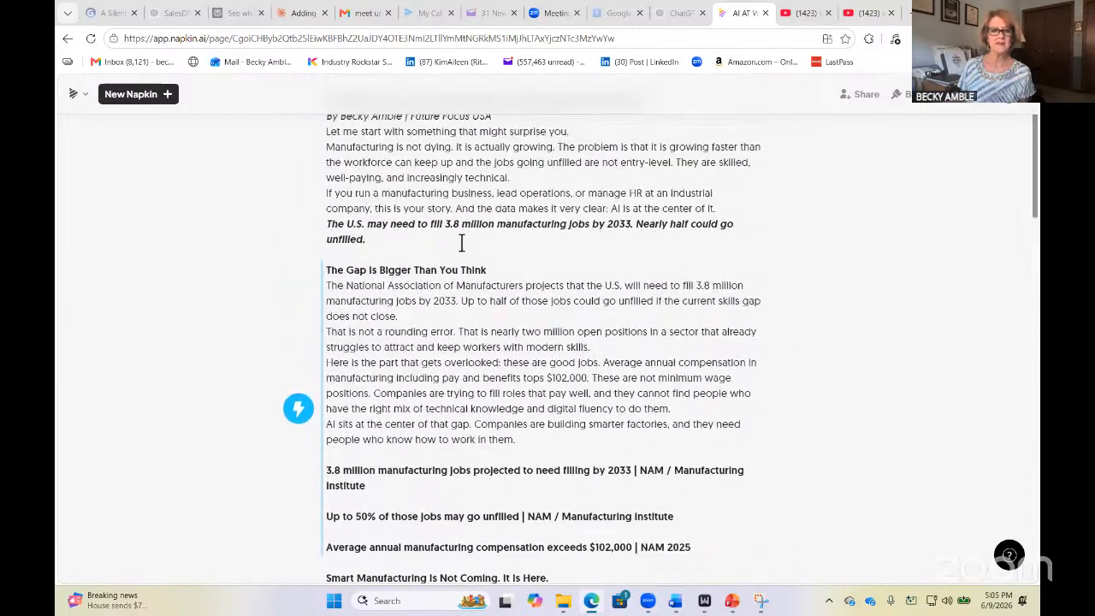
pyautogui.scroll(-7, 386, 254)
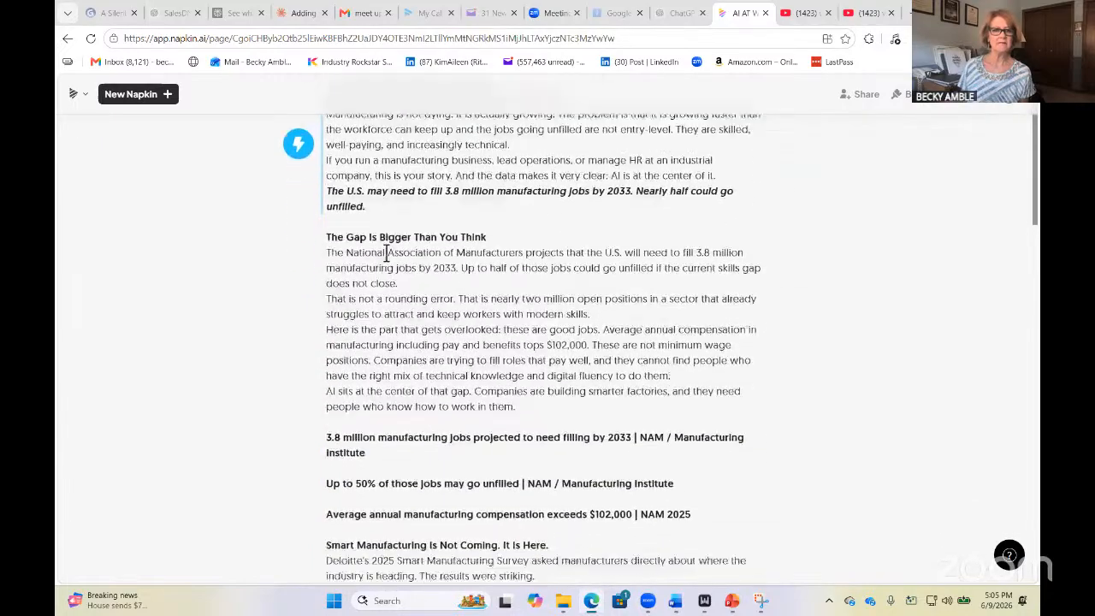
pyautogui.scroll(-2, 386, 254)
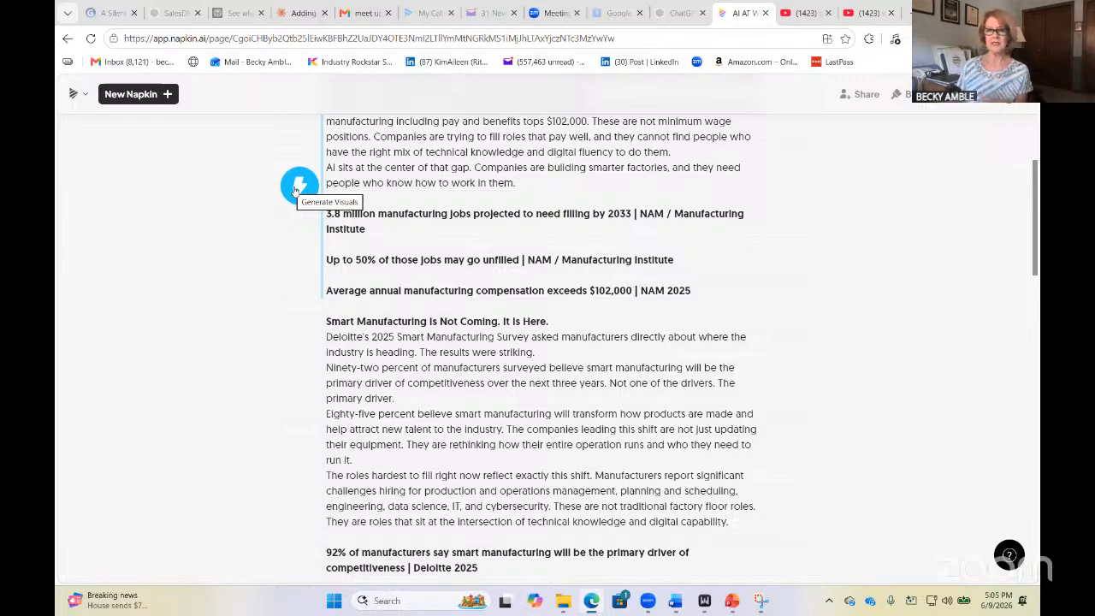
# - Generate visuals for the "The Gap Is Bigger Than You Think" section and insert the filled versus unfilled jobs arrows in the white, green and red style
pyautogui.click(297, 187)
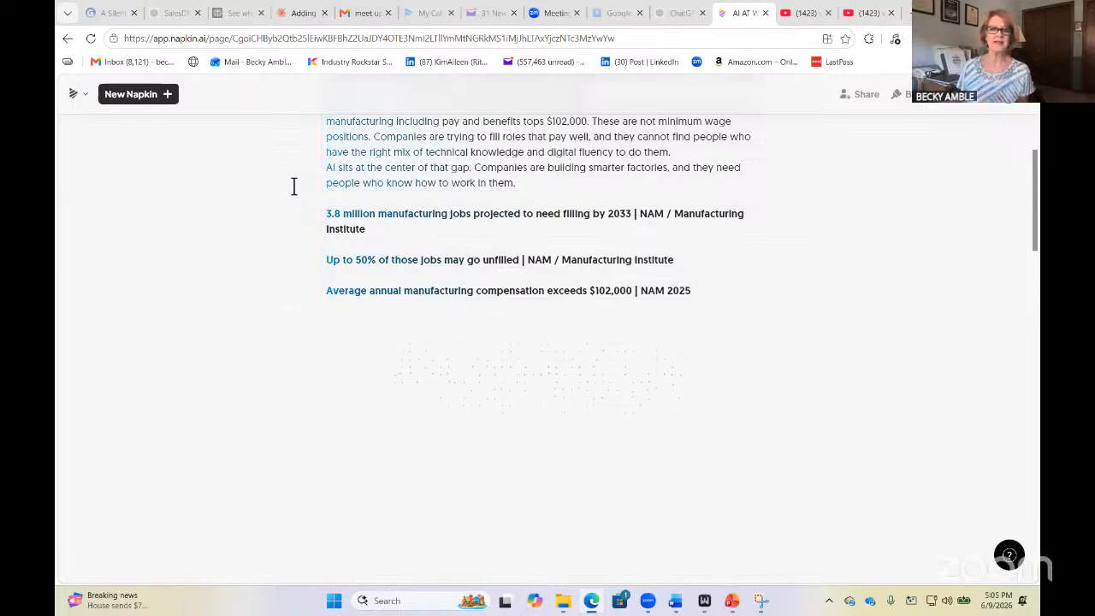
pyautogui.scroll(-2, 294, 188)
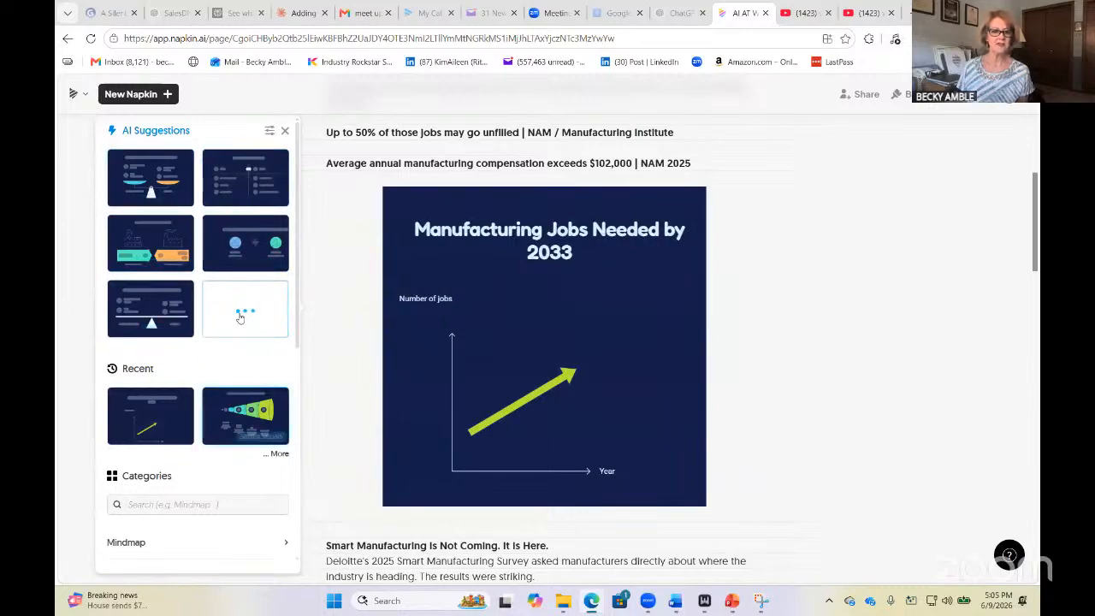
pyautogui.click(513, 277)
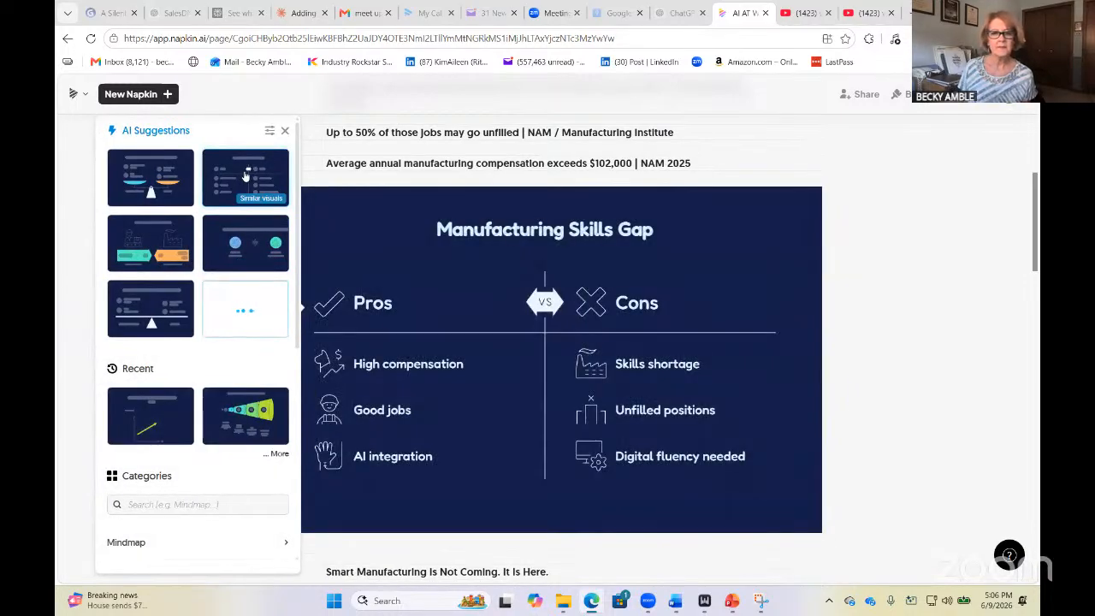
pyautogui.click(174, 239)
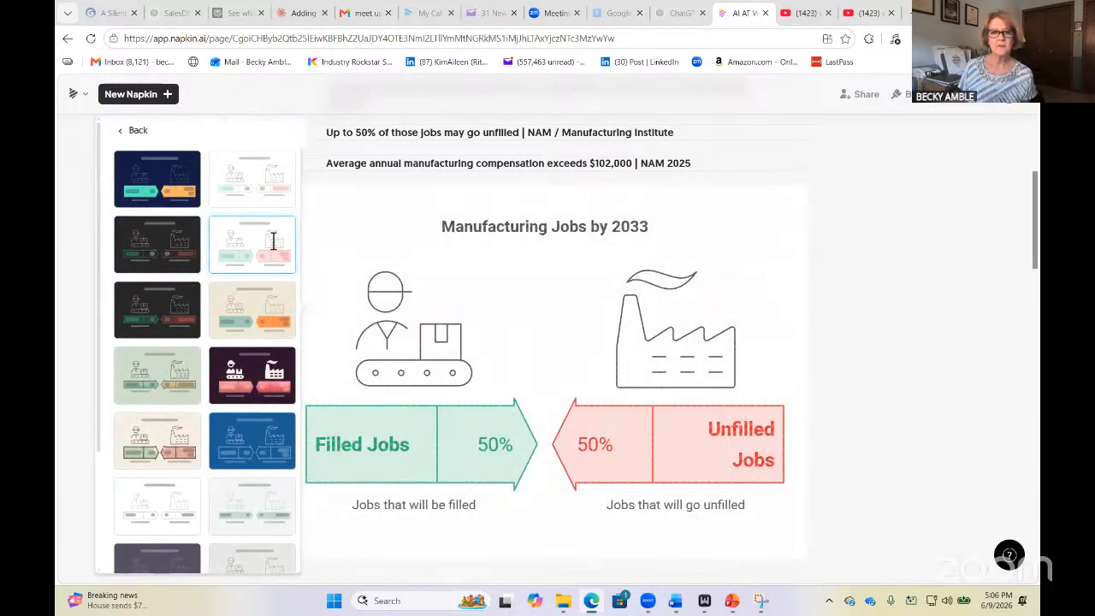
pyautogui.click(274, 245)
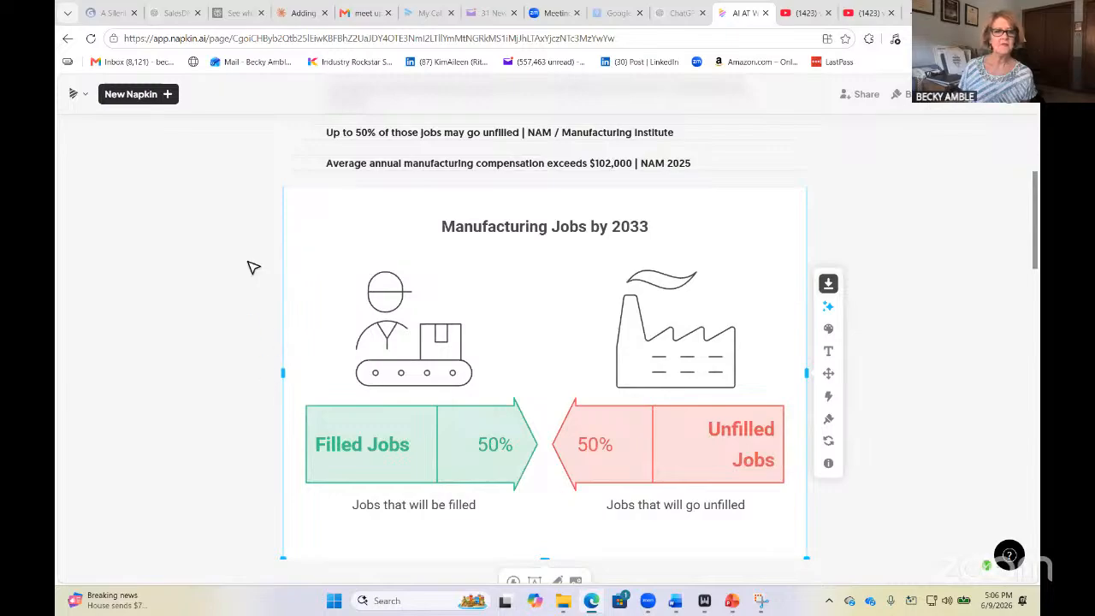
# - Examine how the "Manufacturing Jobs by 2033" visual fits between the surrounding article sections
pyautogui.scroll(3, 253, 272)
pyautogui.scroll(-4, 256, 282)
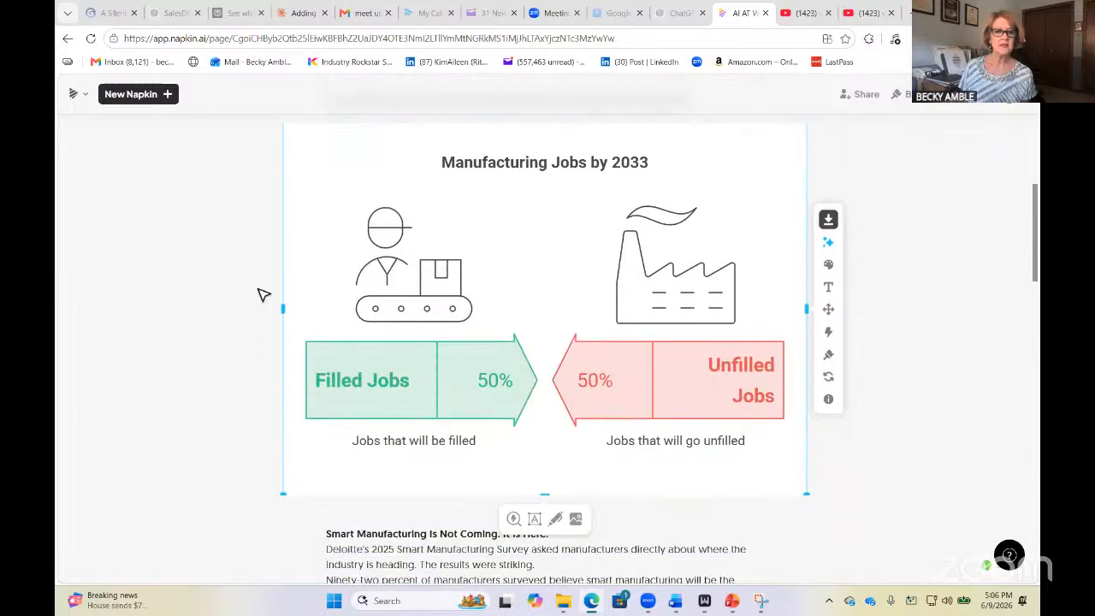
pyautogui.scroll(3, 213, 226)
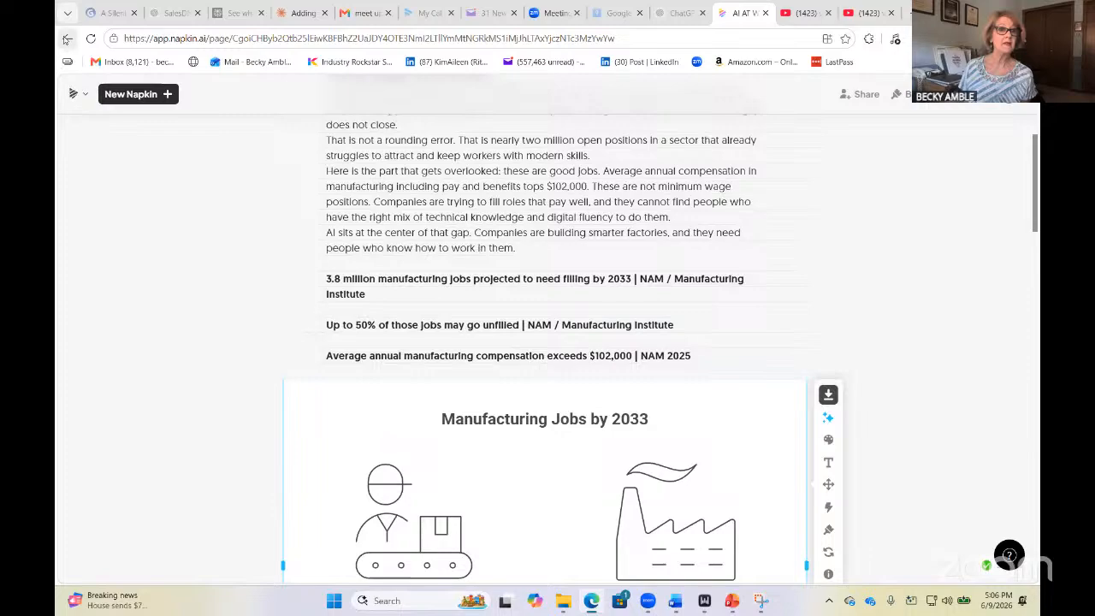
pyautogui.scroll(-3, 288, 335)
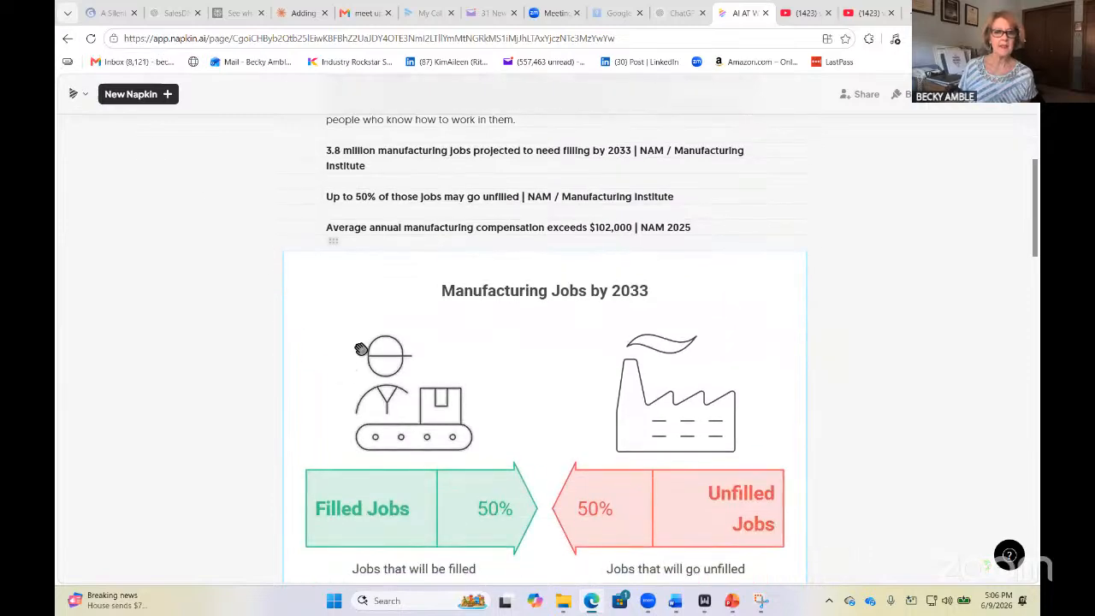
pyautogui.click(361, 349)
pyautogui.click(299, 338)
pyautogui.scroll(-2, 301, 333)
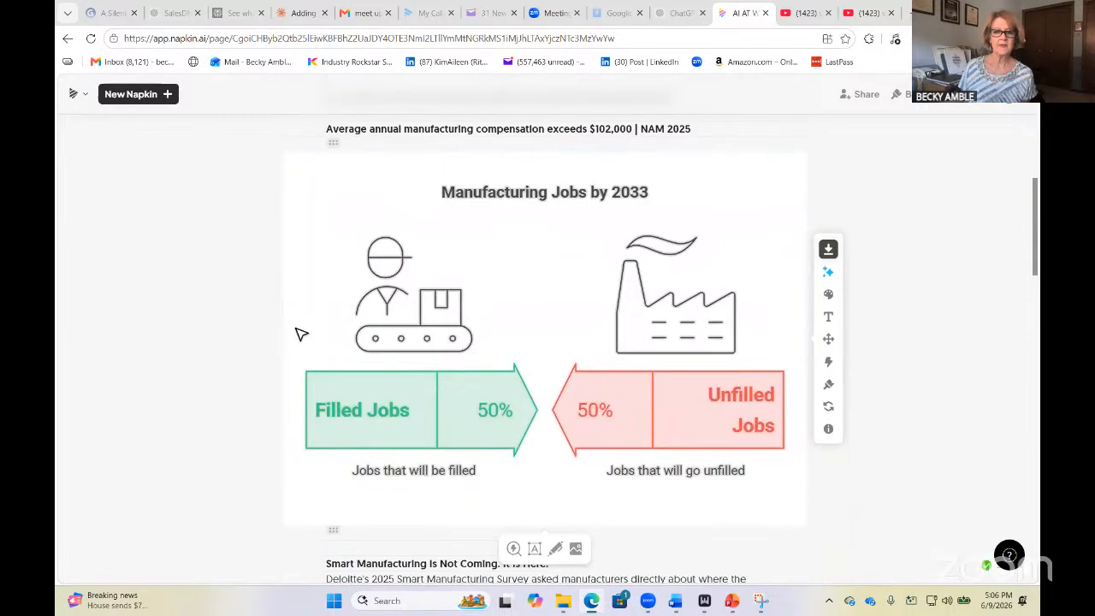
pyautogui.scroll(-2, 301, 334)
pyautogui.scroll(2, 301, 334)
pyautogui.scroll(-3, 302, 334)
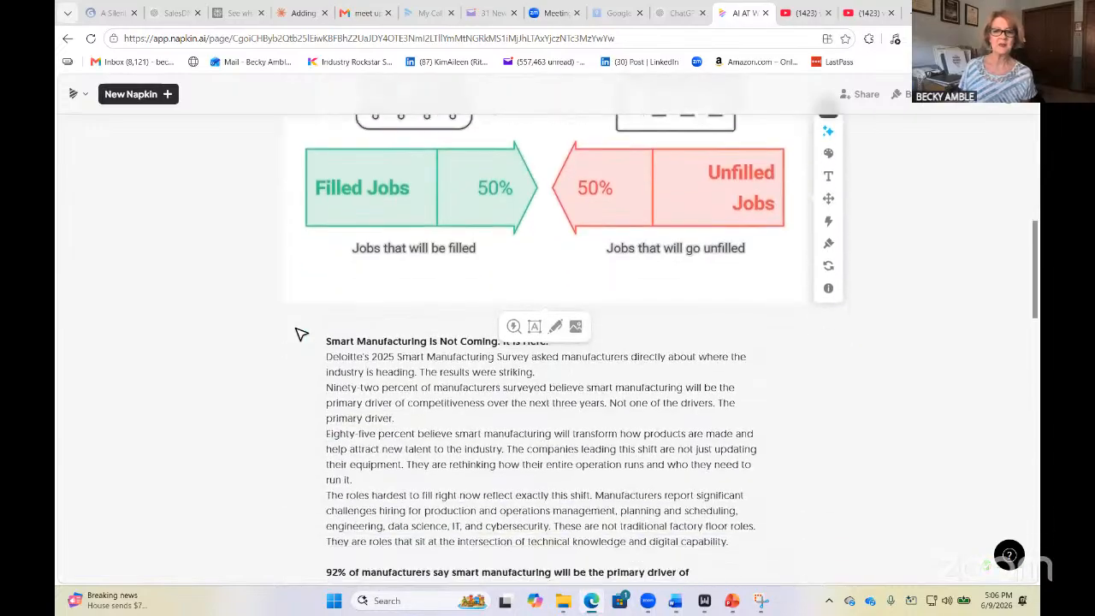
# - Generate visuals for the "Smart Manufacturing Is Not Coming. It Is Here." section
pyautogui.scroll(-4, 301, 334)
pyautogui.scroll(-3, 307, 350)
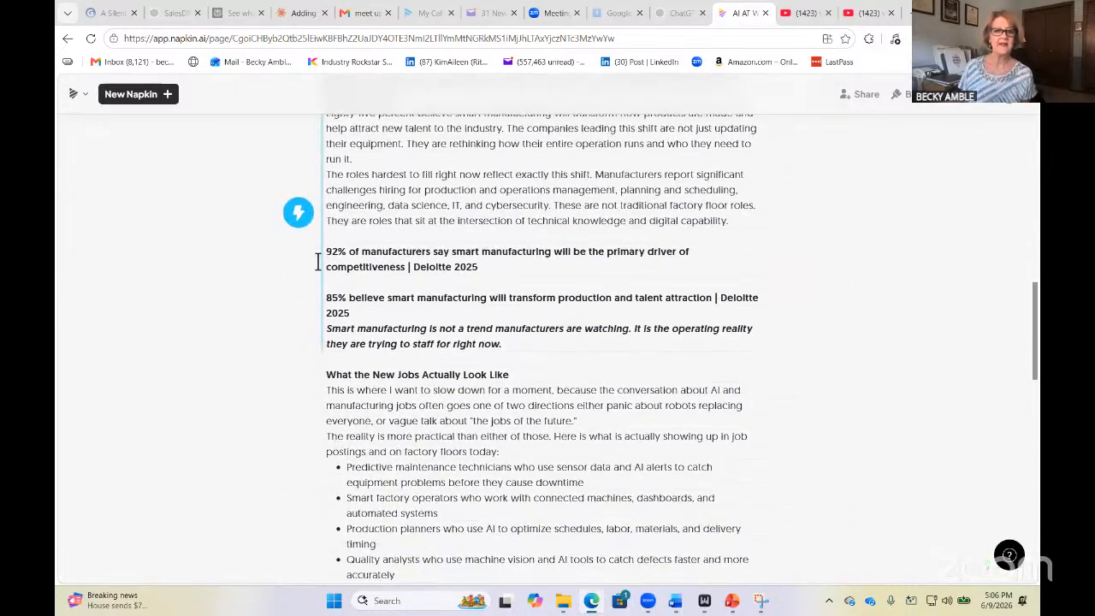
pyautogui.scroll(4, 318, 261)
pyautogui.scroll(-4, 342, 257)
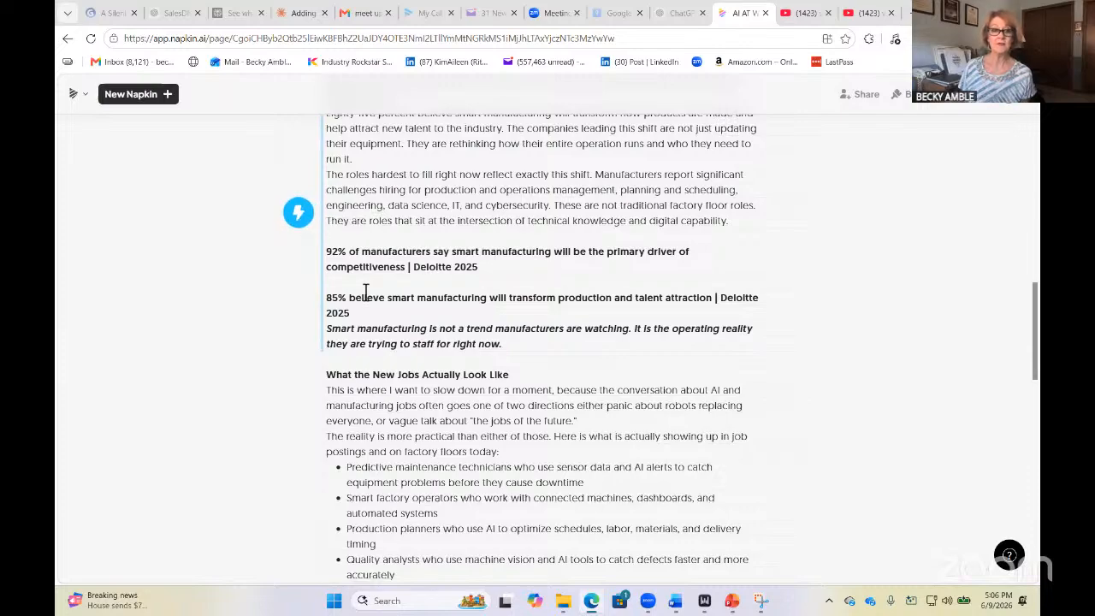
pyautogui.click(303, 220)
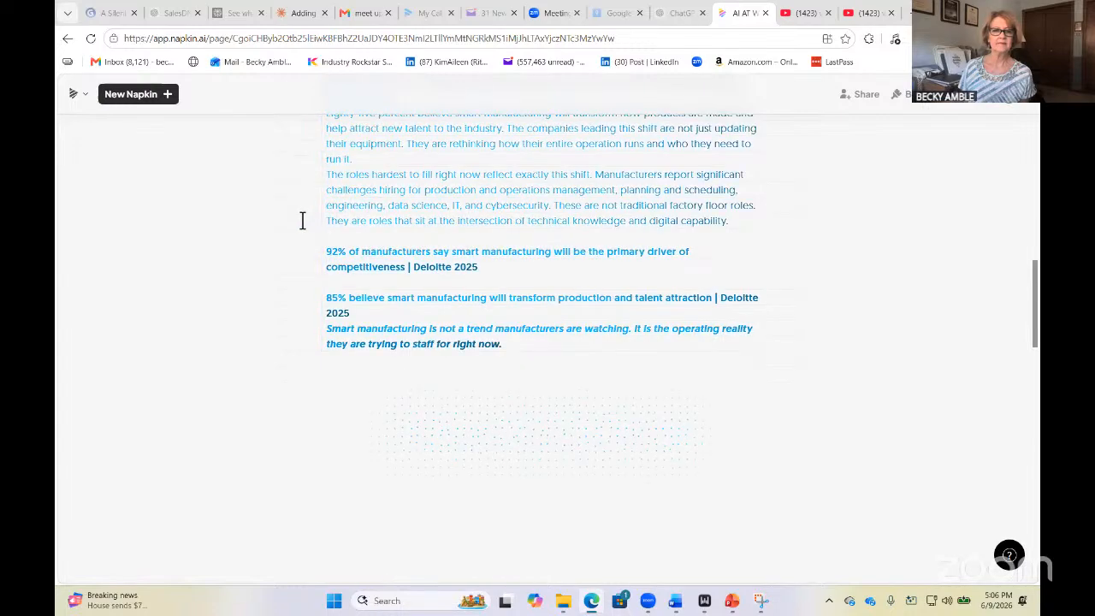
pyautogui.scroll(-2, 302, 223)
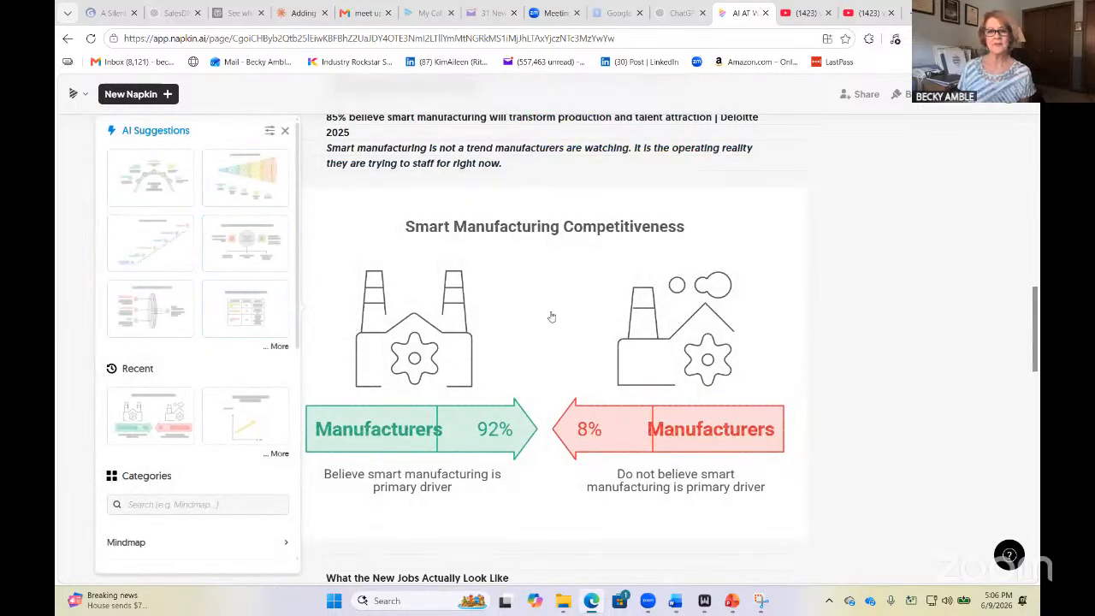
# - Compare the suggestions with the earlier jobs visual and choose the bridge-shaped "The Rise of Smart Manufacturing" visual, opening its style variants
pyautogui.scroll(6, 548, 337)
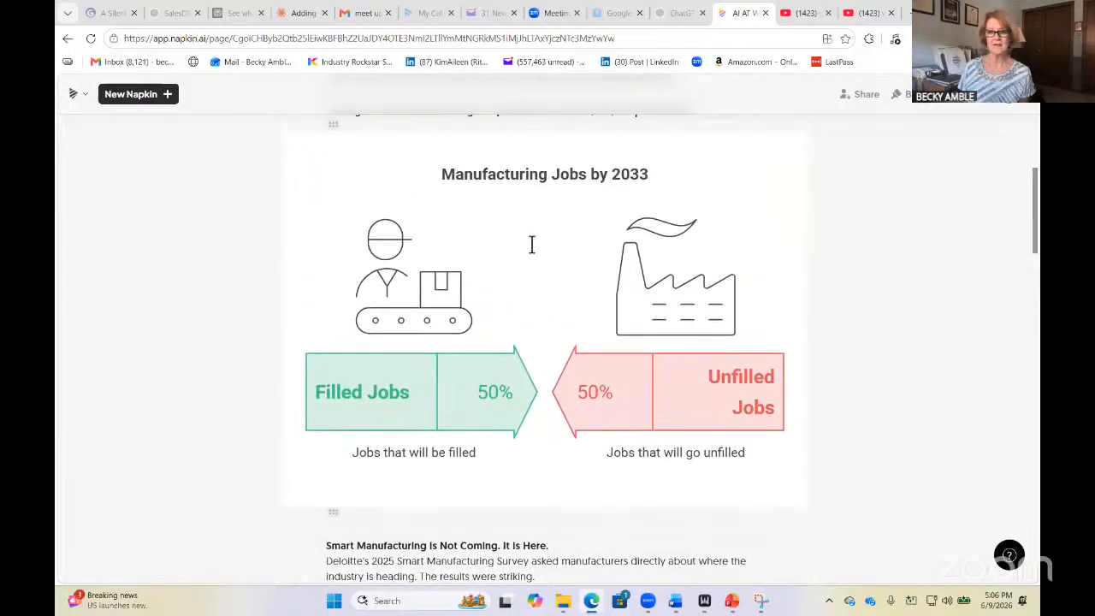
pyautogui.scroll(-6, 531, 245)
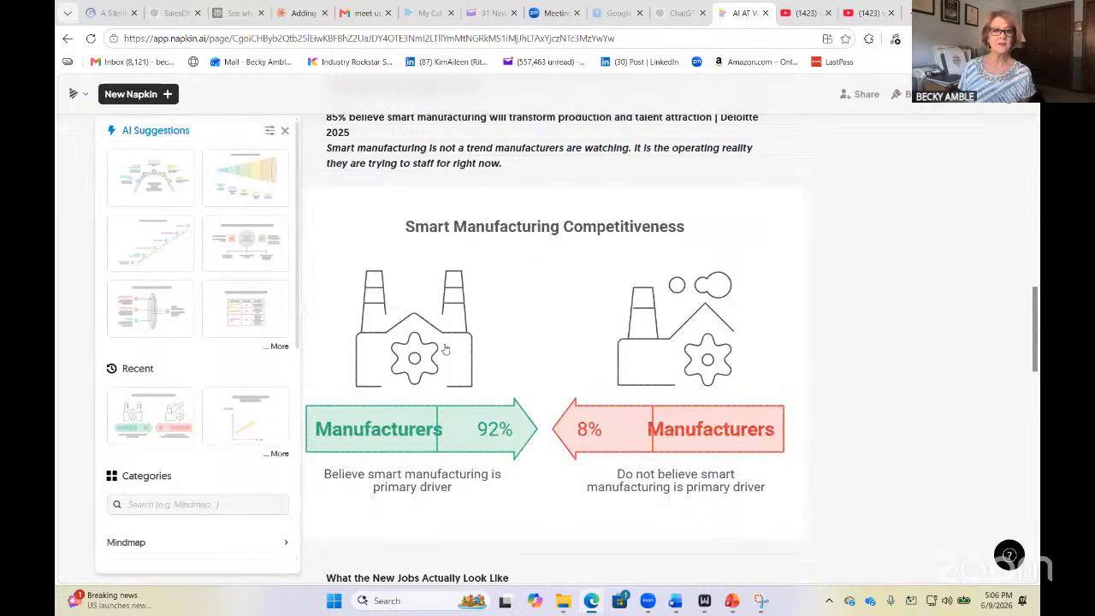
pyautogui.click(138, 186)
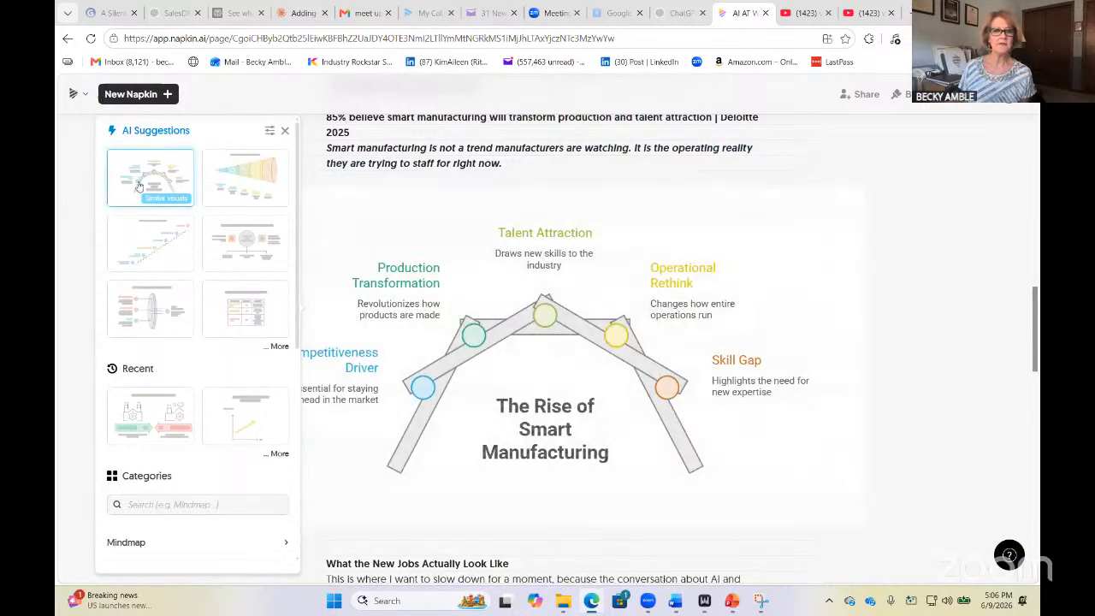
pyautogui.click(220, 168)
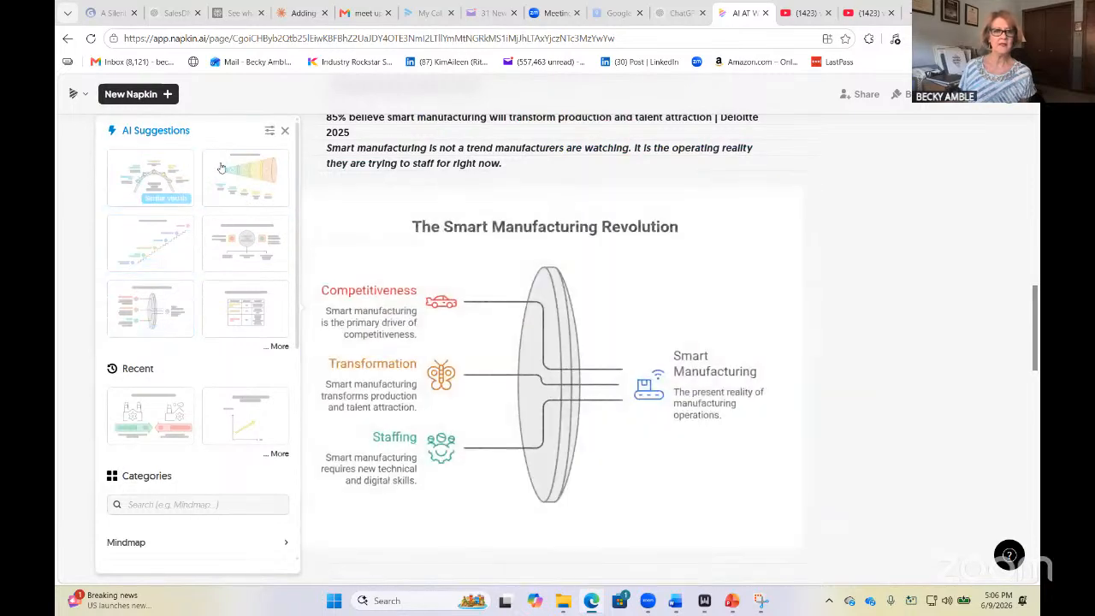
pyautogui.click(221, 168)
pyautogui.click(157, 184)
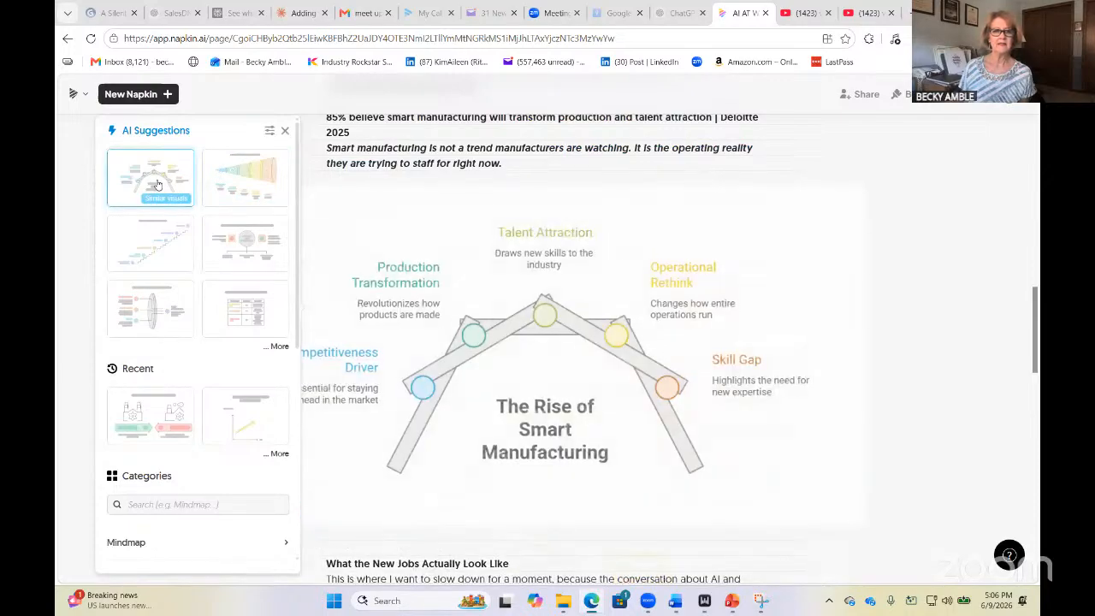
pyautogui.click(166, 197)
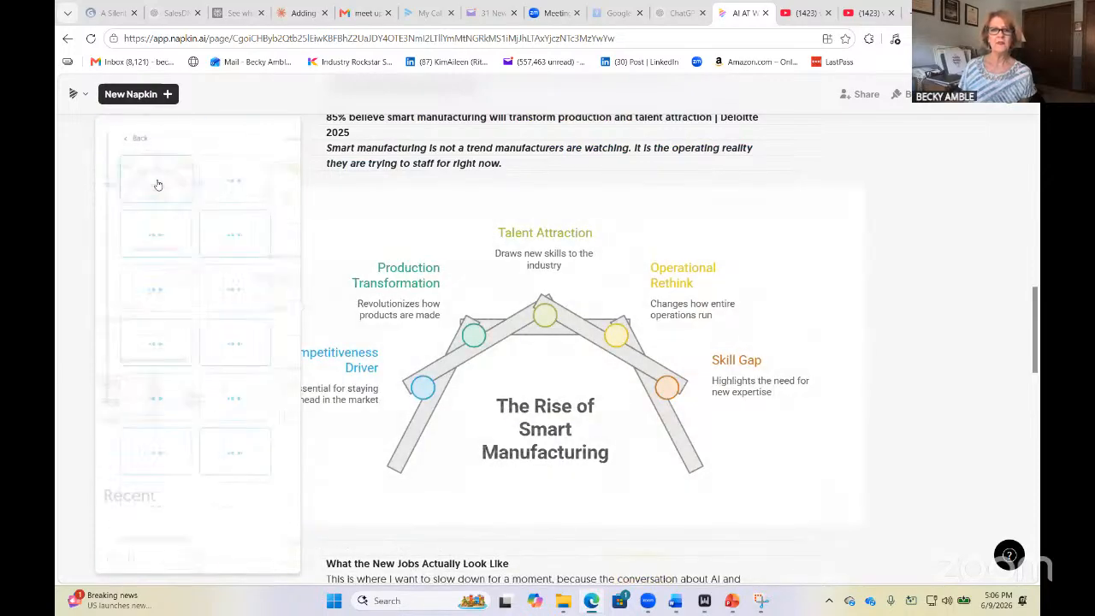